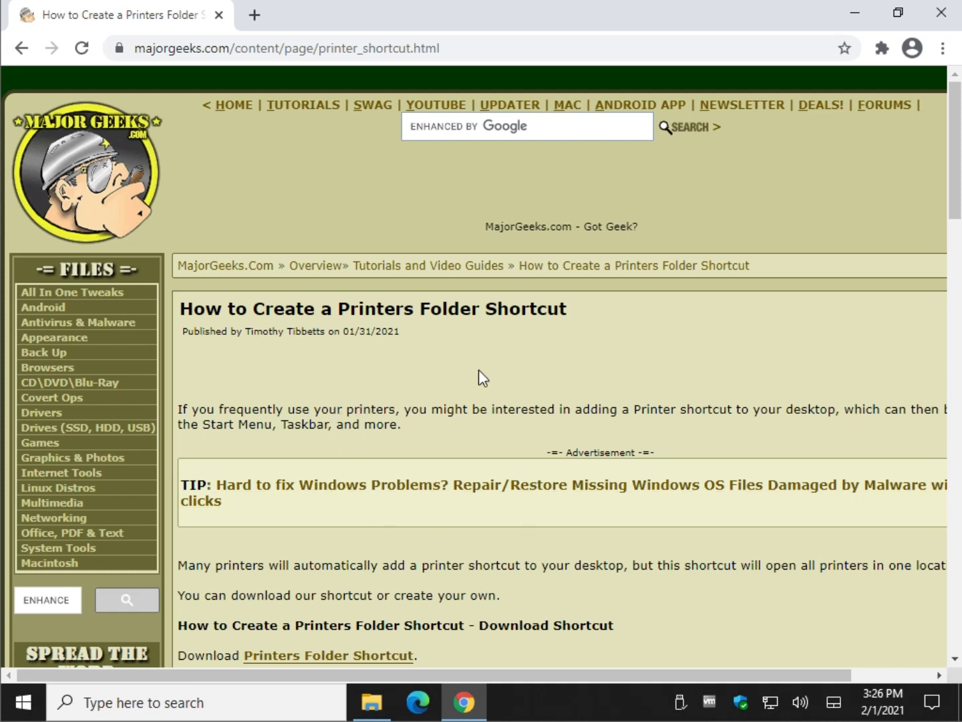
Scroll the MajorGeeks Printers shortcut article and preview its download page, then close that tab.
scroll(434, 381, down, 1)
scroll(436, 384, down, 2)
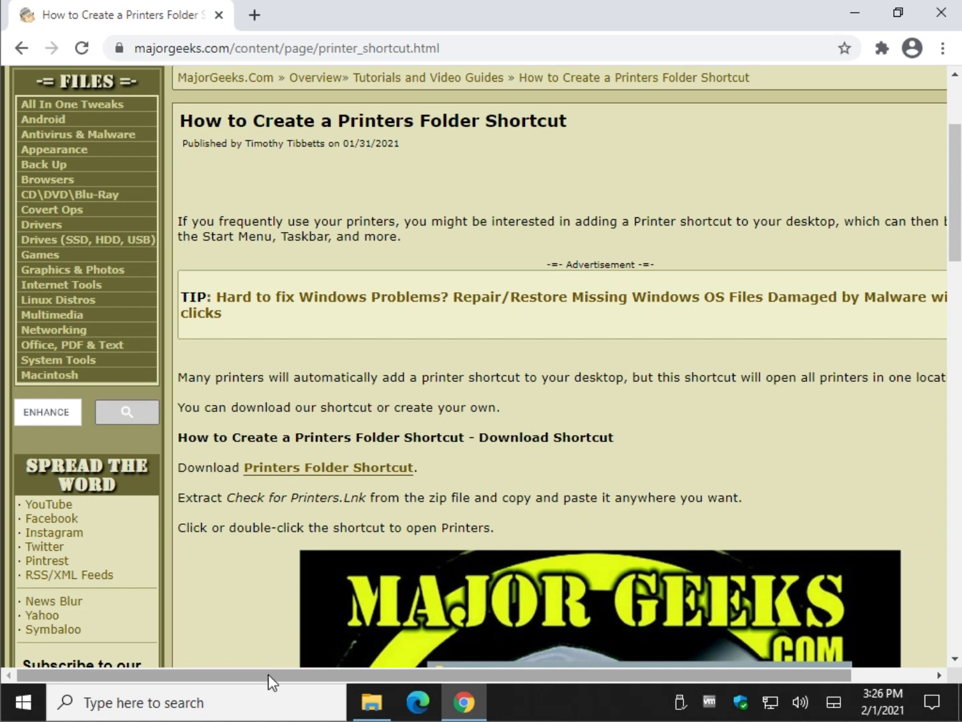
drag(267, 676, 388, 675)
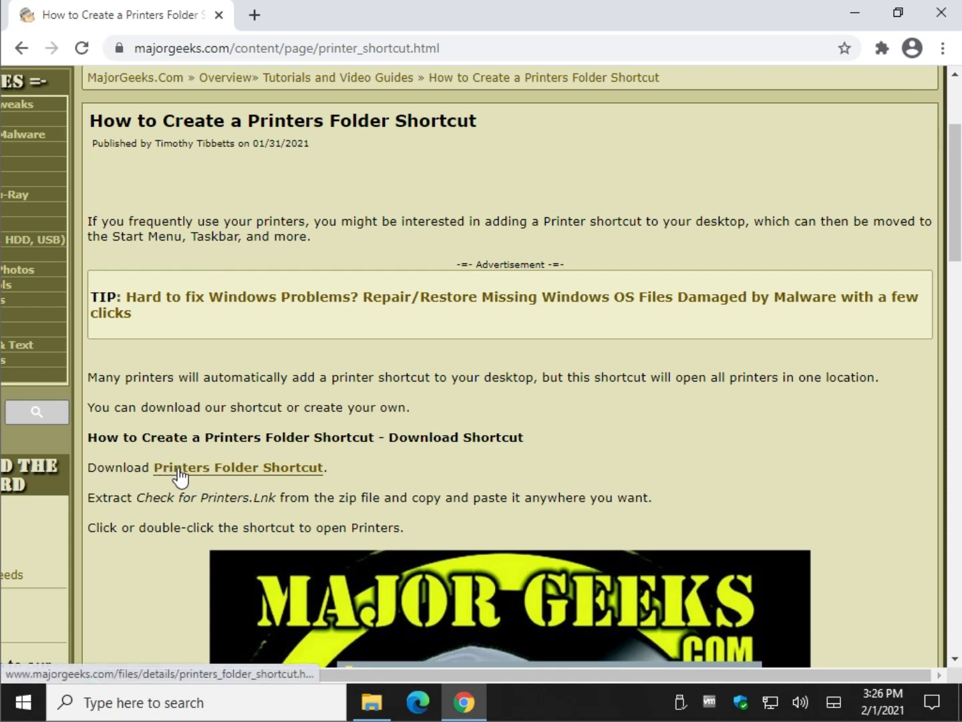
click(288, 474)
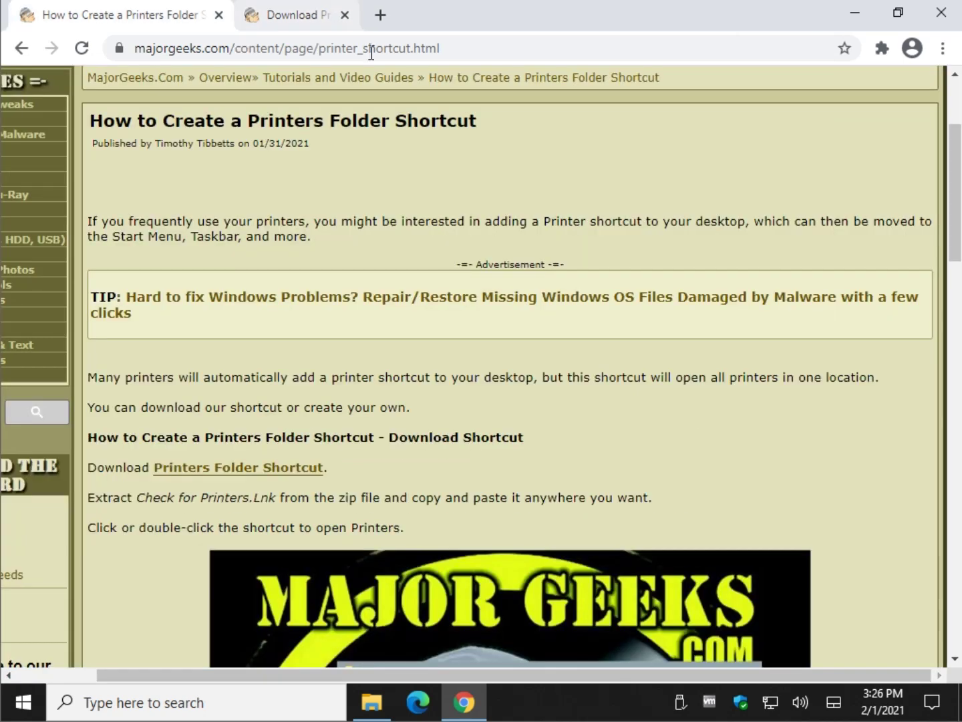
middle_click(396, 15)
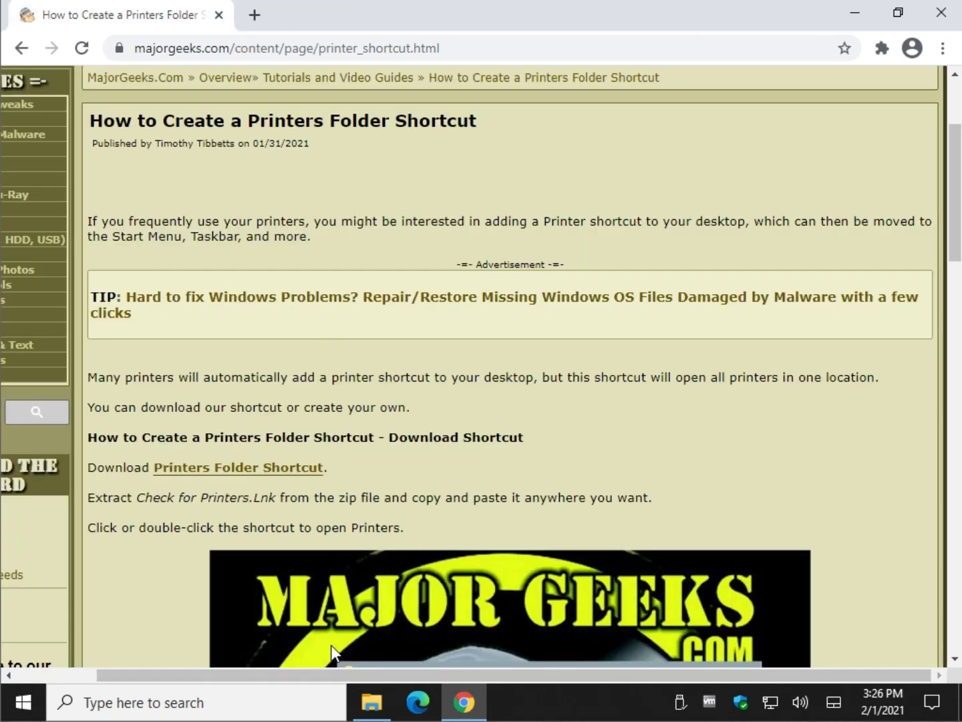
Open Printers Shortcut.zip in the Downloads folder to view its contents.
click(371, 701)
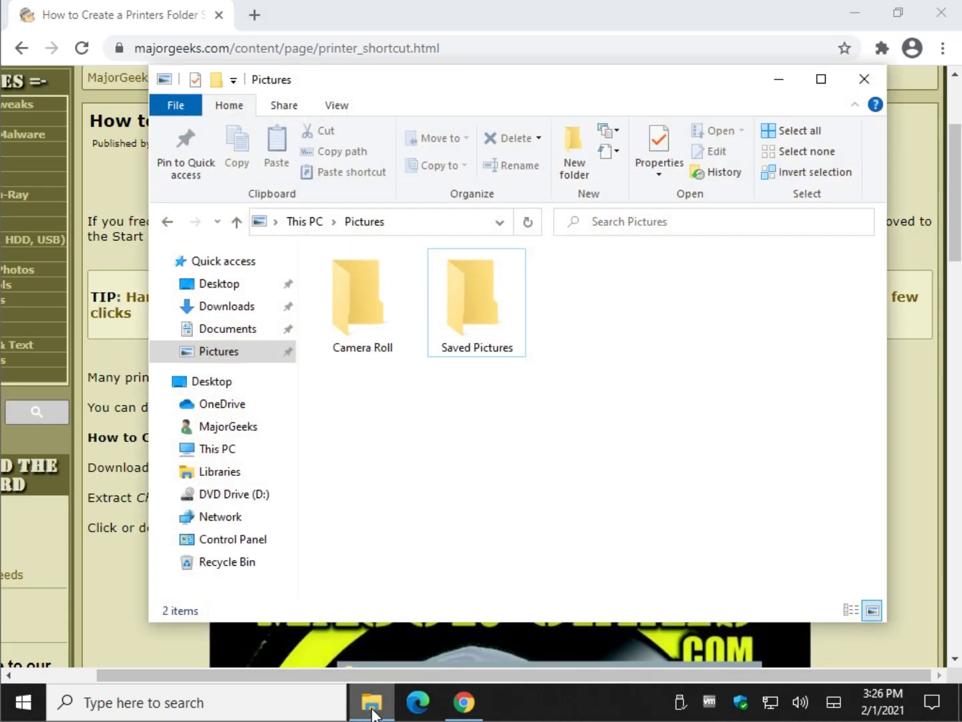
click(230, 308)
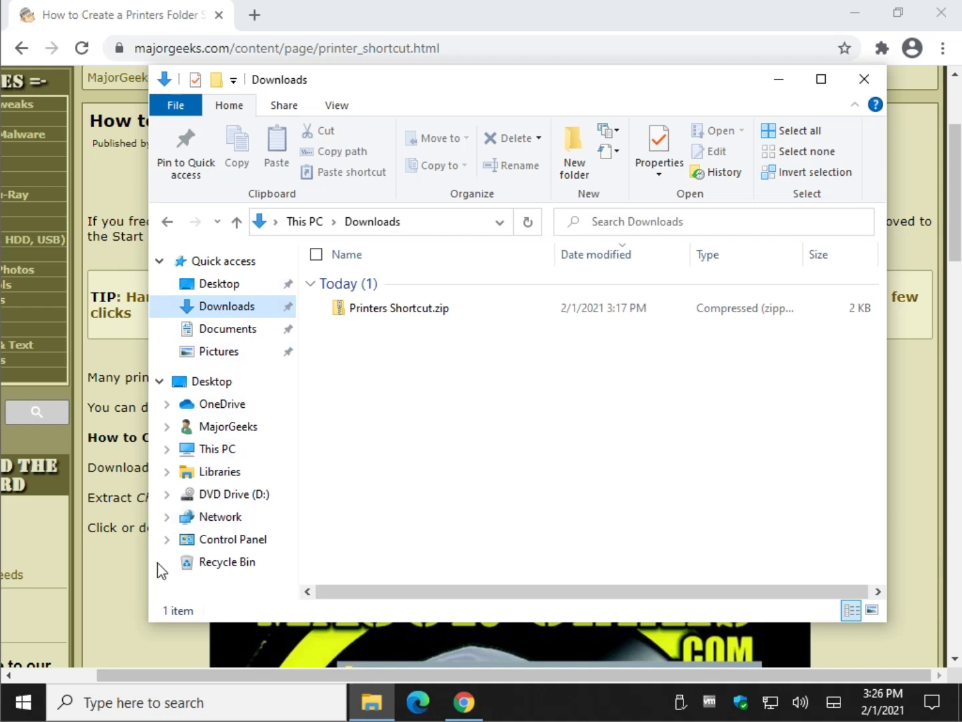
double_click(436, 309)
click(590, 307)
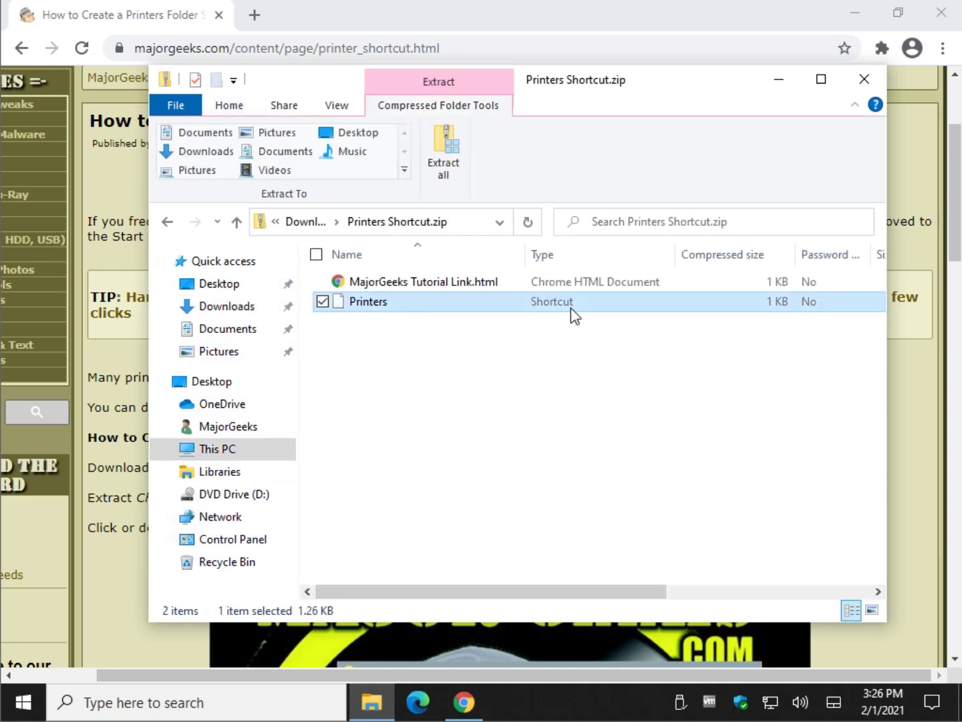
Extract all files from the zip to the Desktop, replacing the existing file, and close the windows.
click(460, 173)
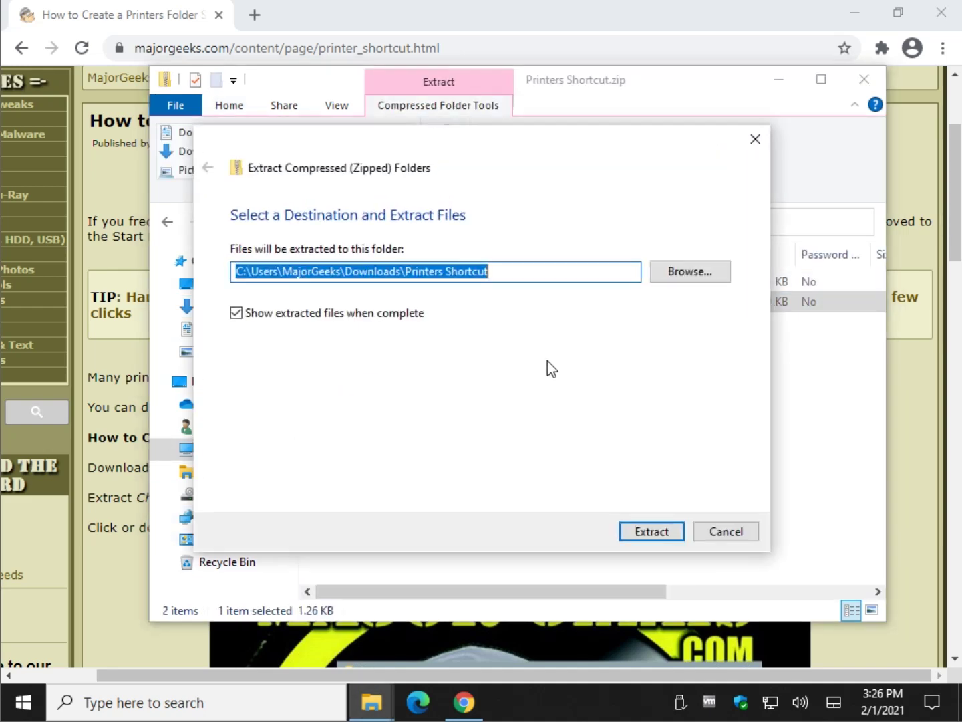
click(687, 280)
click(274, 294)
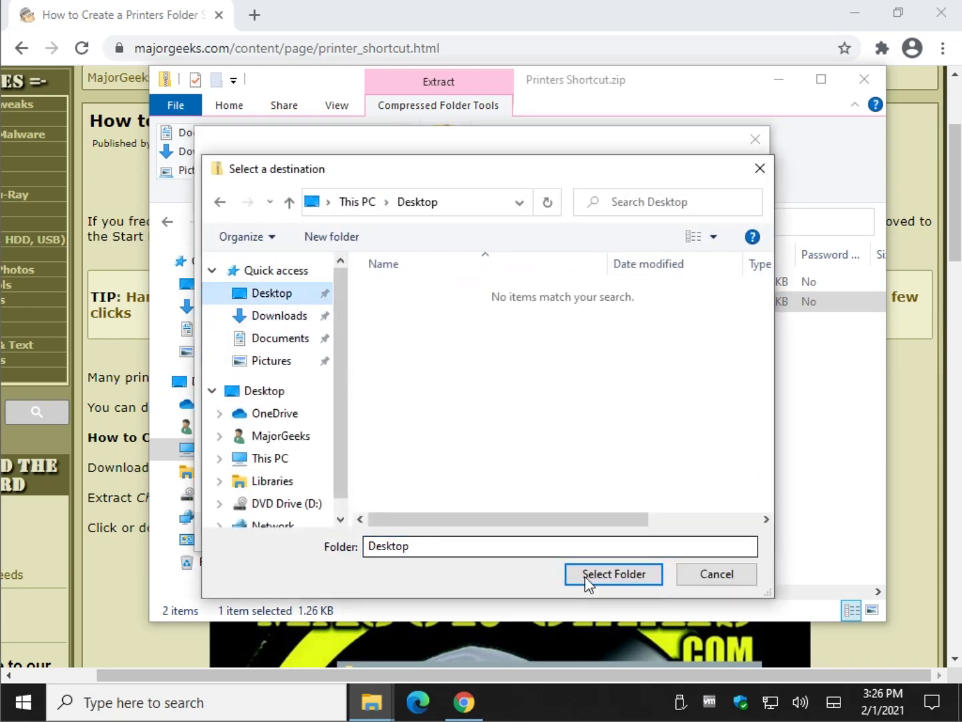
click(599, 571)
click(659, 532)
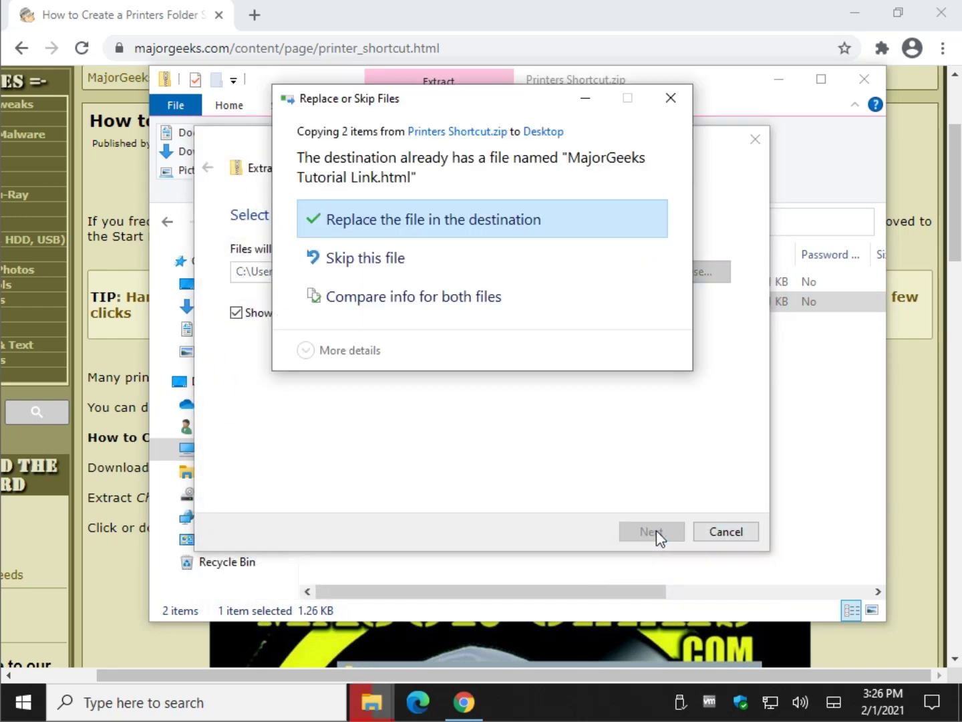
click(491, 218)
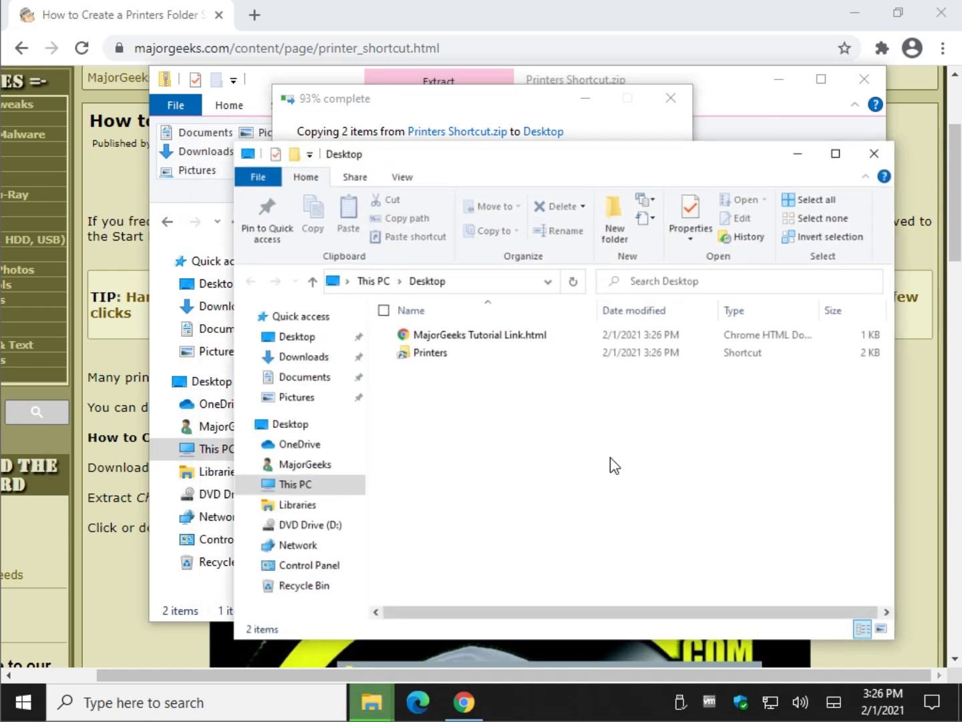
click(915, 130)
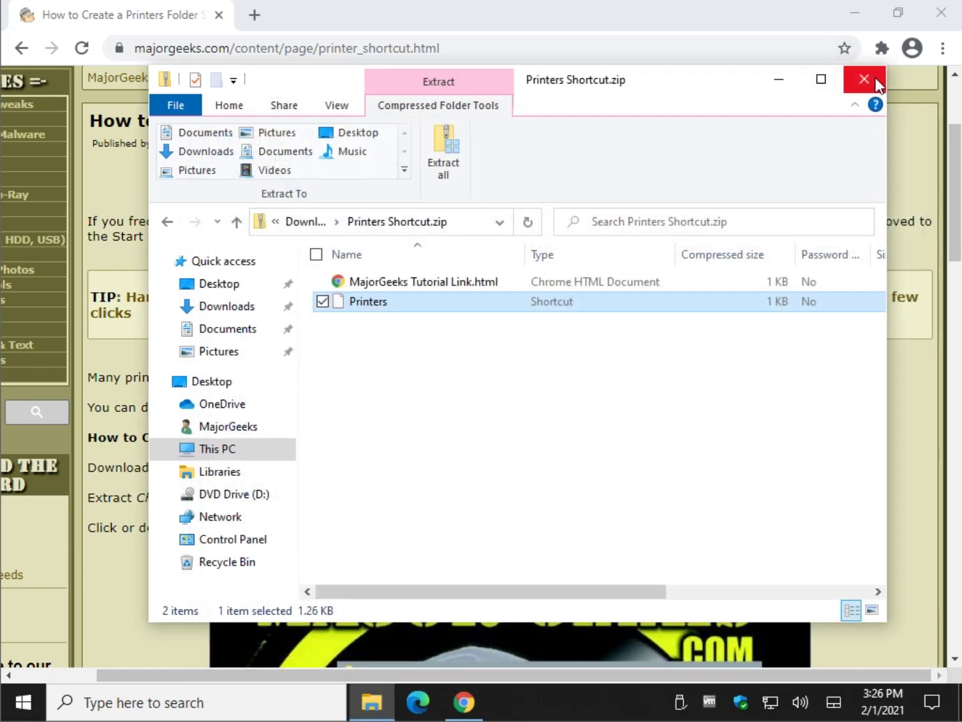
click(867, 79)
Move the Printers shortcut toward the desktop's middle and launch it past the security warning.
click(853, 12)
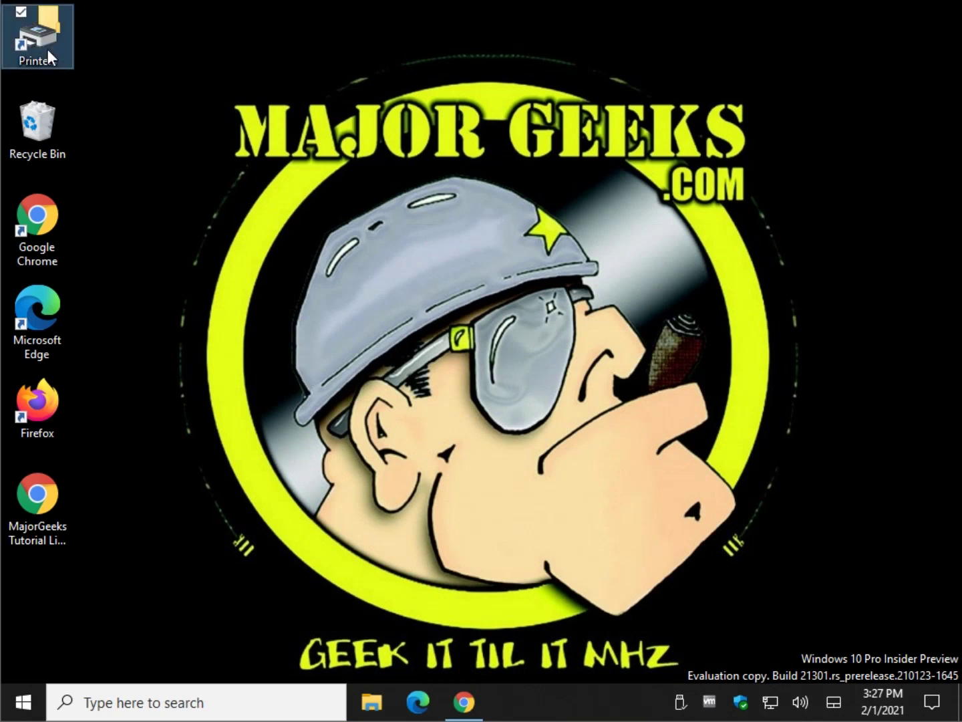
drag(58, 57, 258, 328)
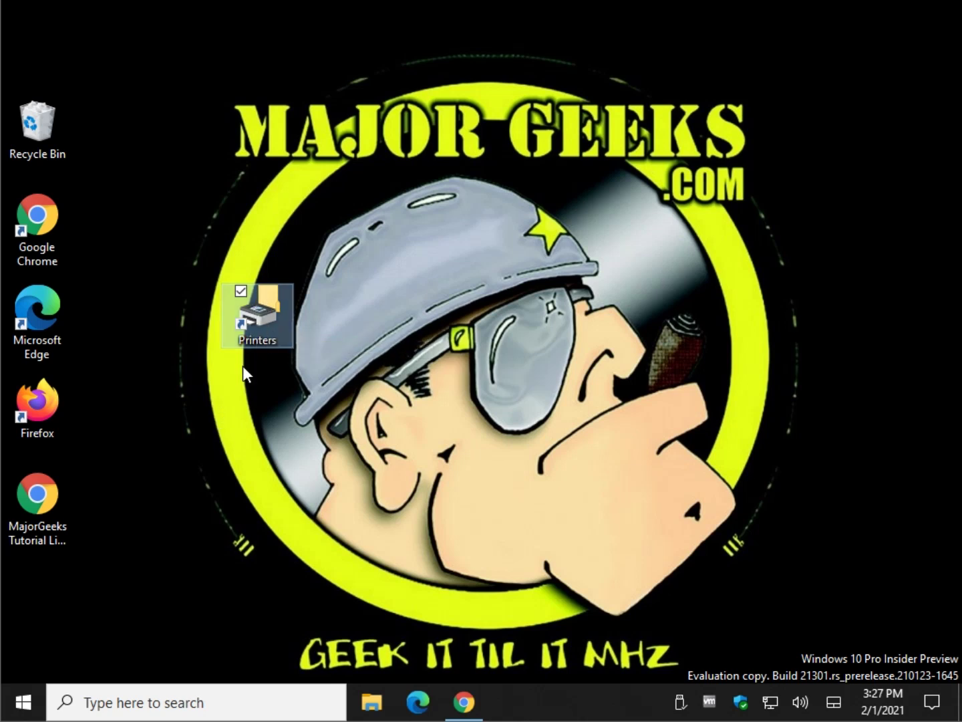
double_click(267, 312)
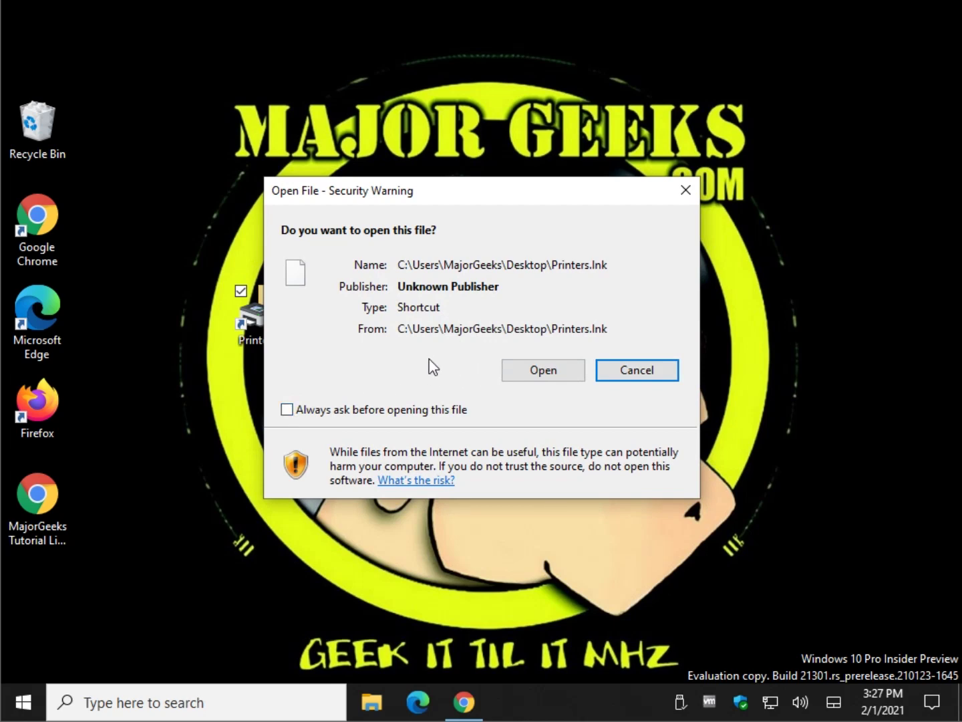
click(541, 372)
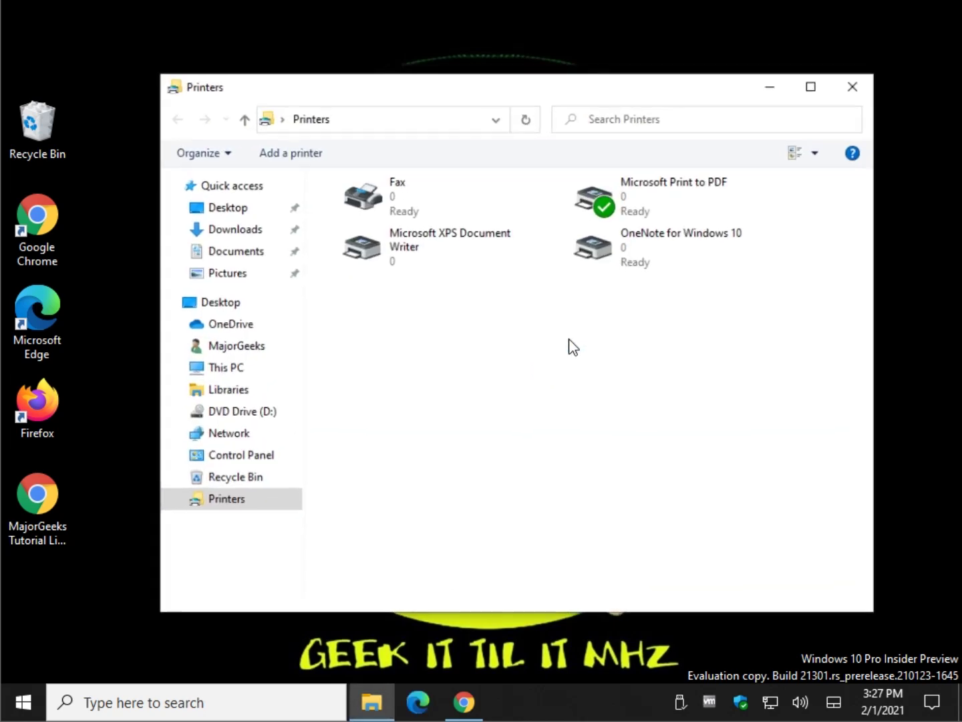
click(864, 79)
double_click(270, 313)
click(865, 80)
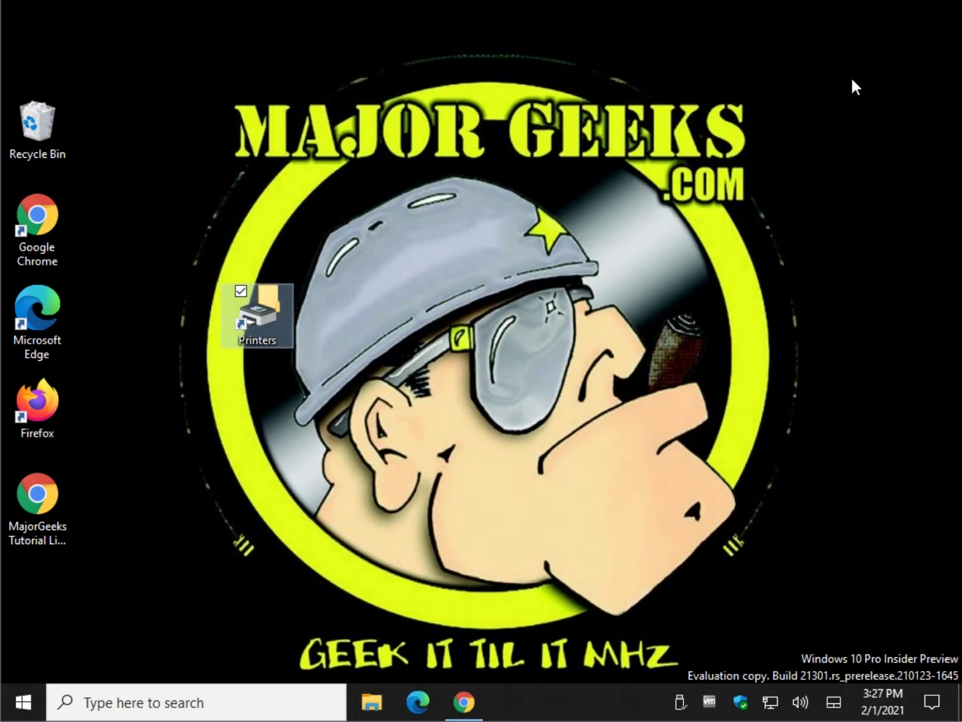
right_click(274, 311)
click(203, 645)
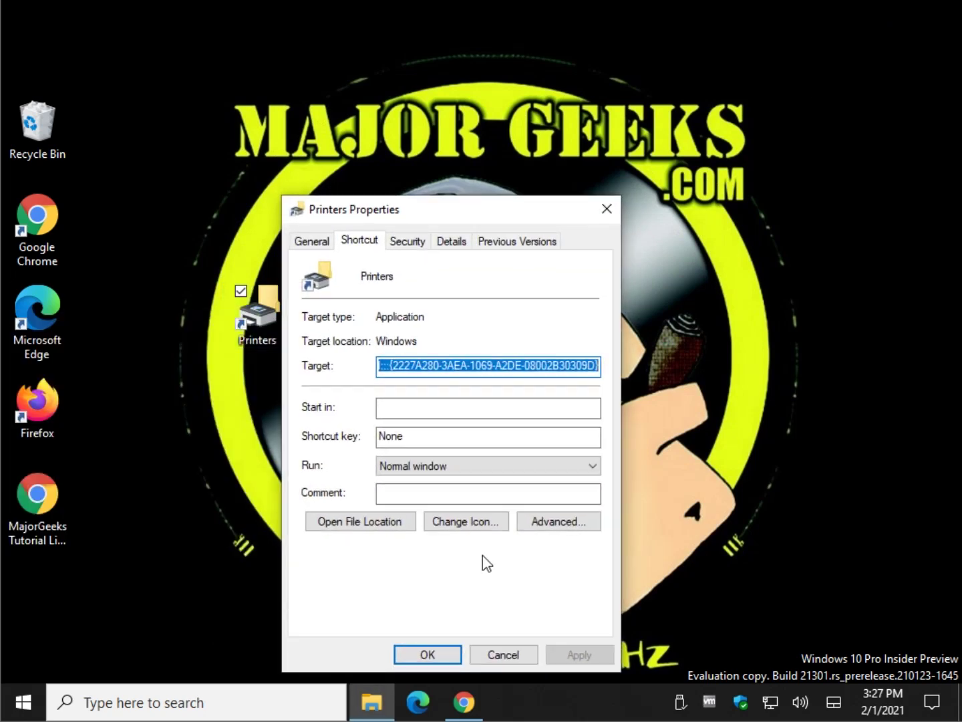
click(460, 524)
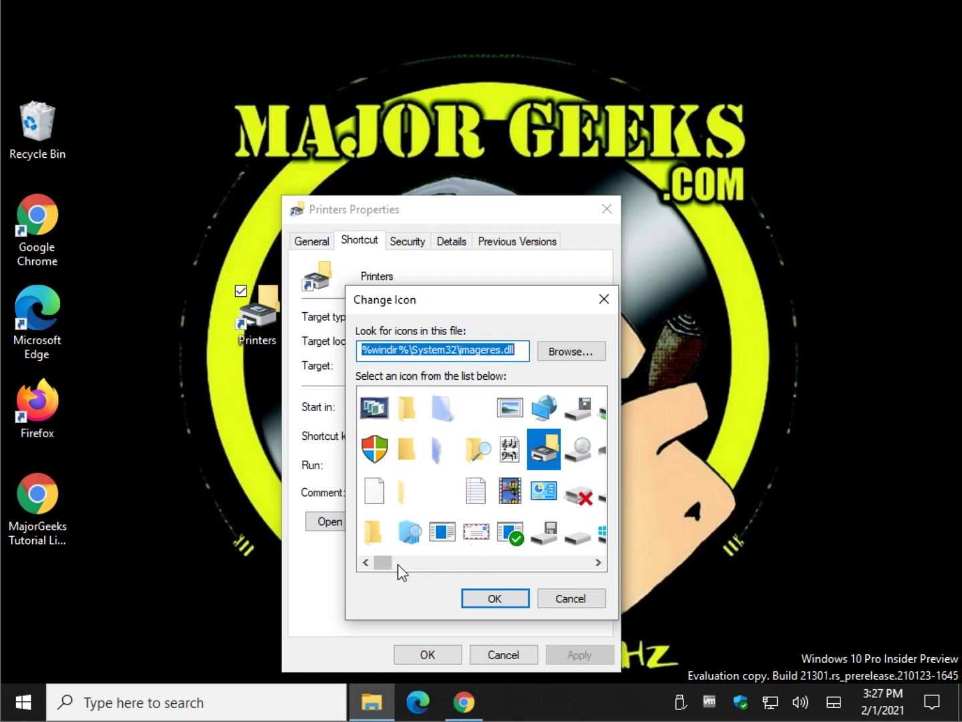
mouse_move(383, 567)
mouse_down()
mouse_move(602, 560)
mouse_move(381, 562)
mouse_up()
click(607, 301)
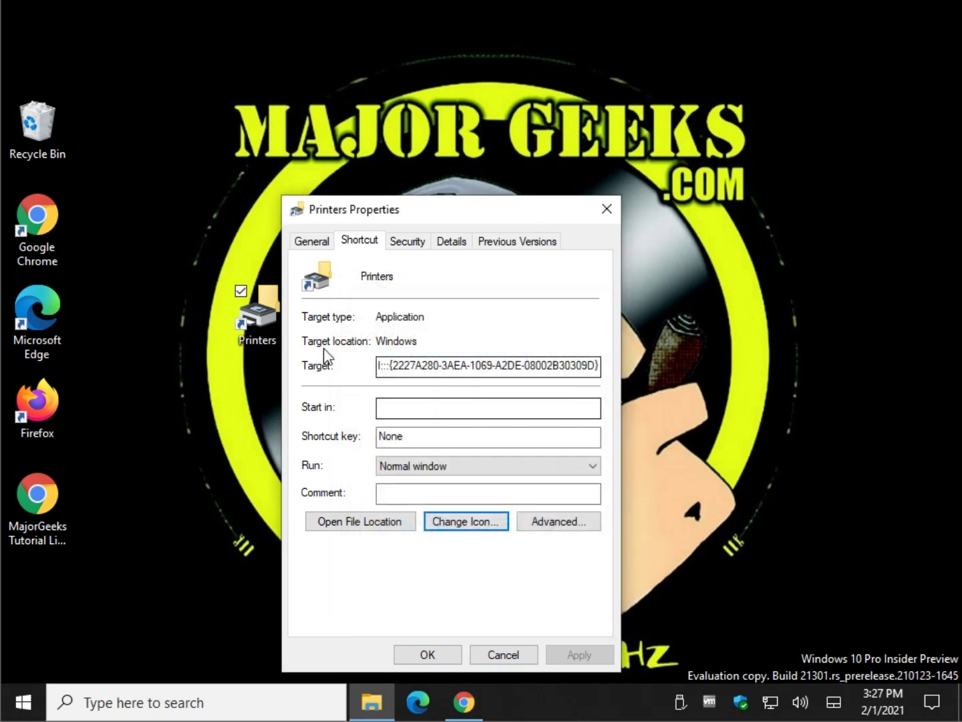
click(606, 208)
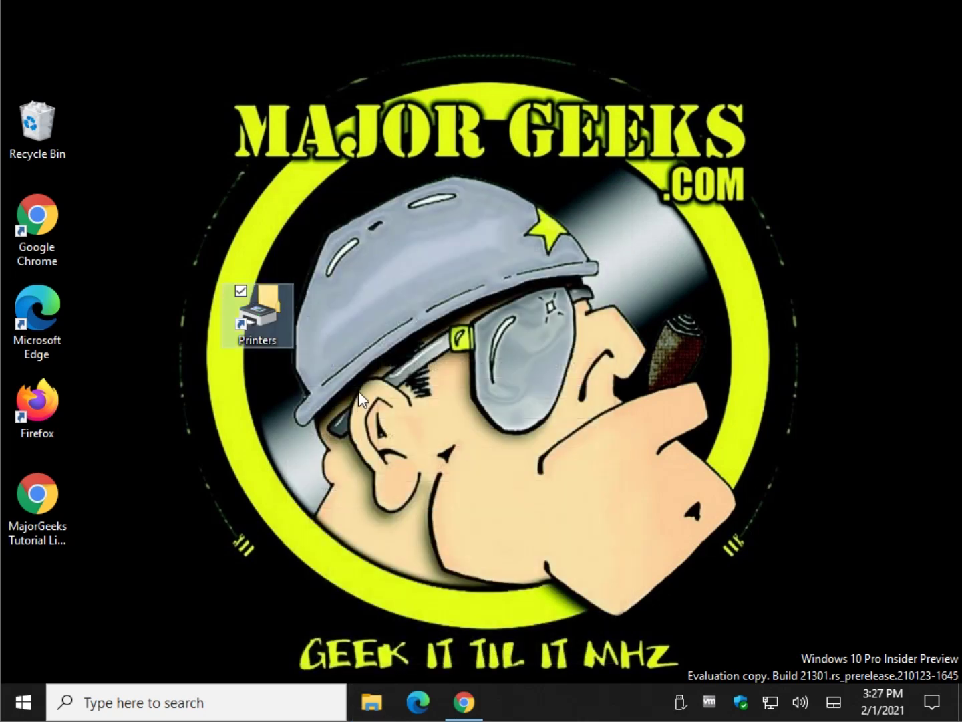
Pin the Printers shortcut to Start, then unpin its tile from Start.
right_click(272, 309)
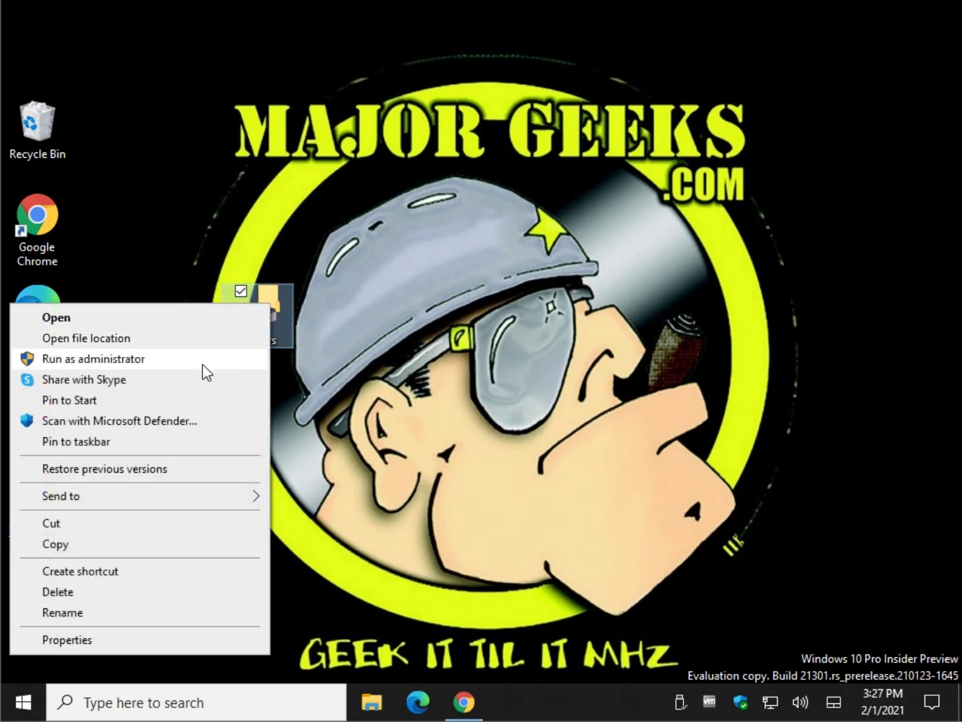
click(177, 405)
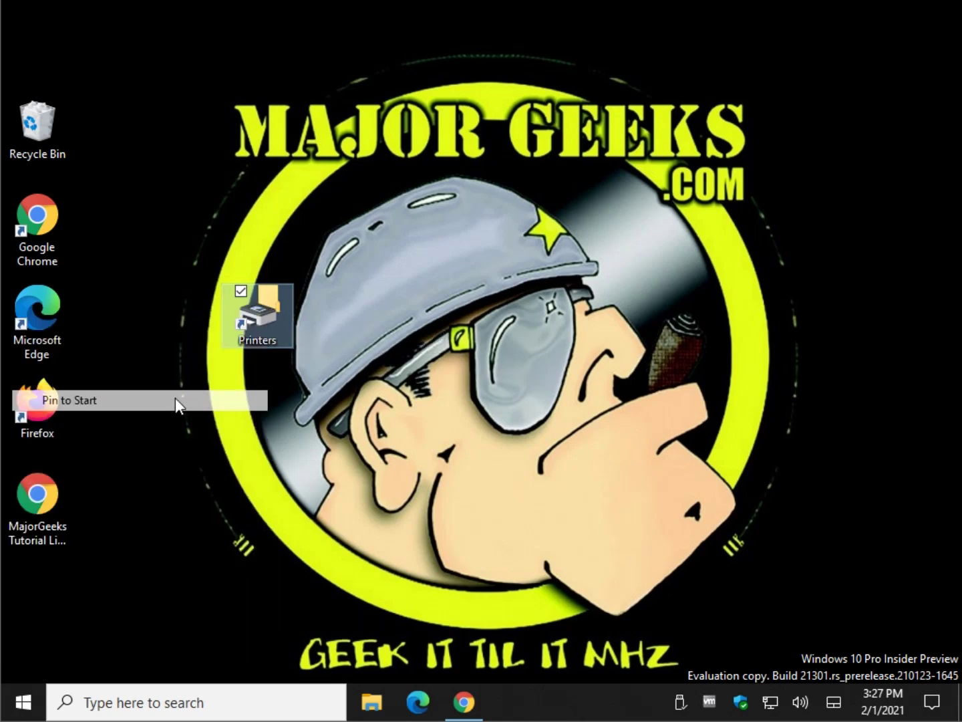
click(17, 690)
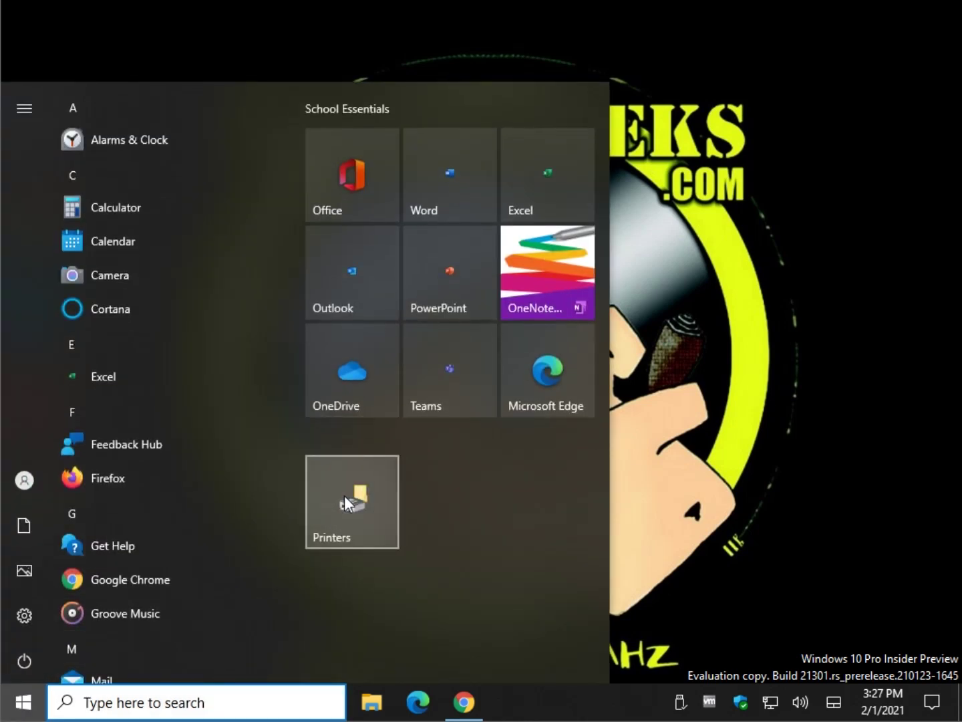
right_click(344, 495)
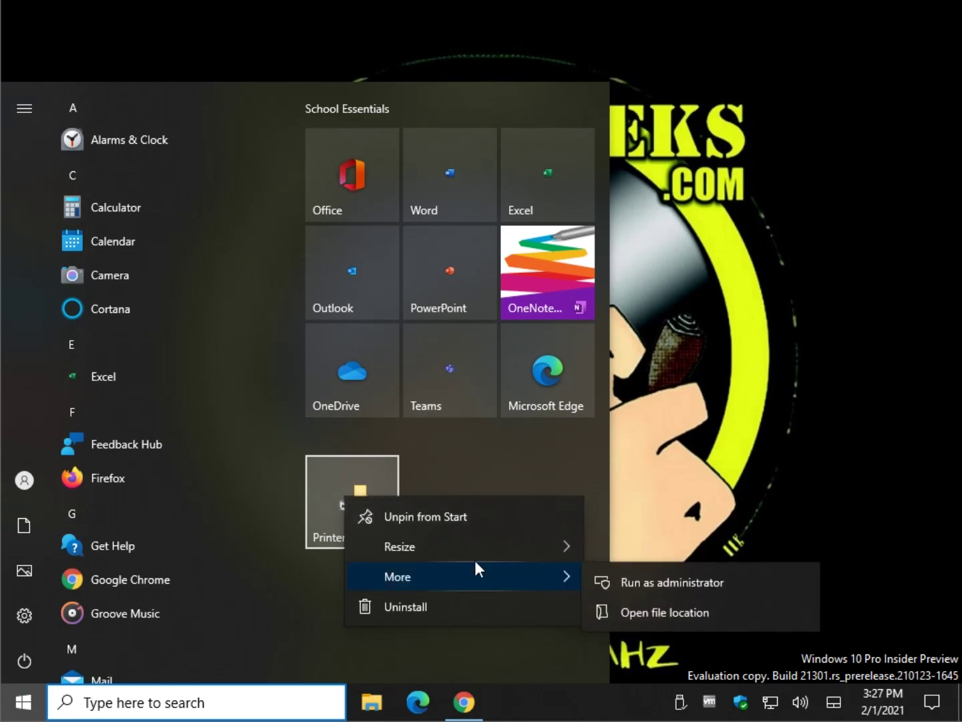
click(467, 520)
key(Escape)
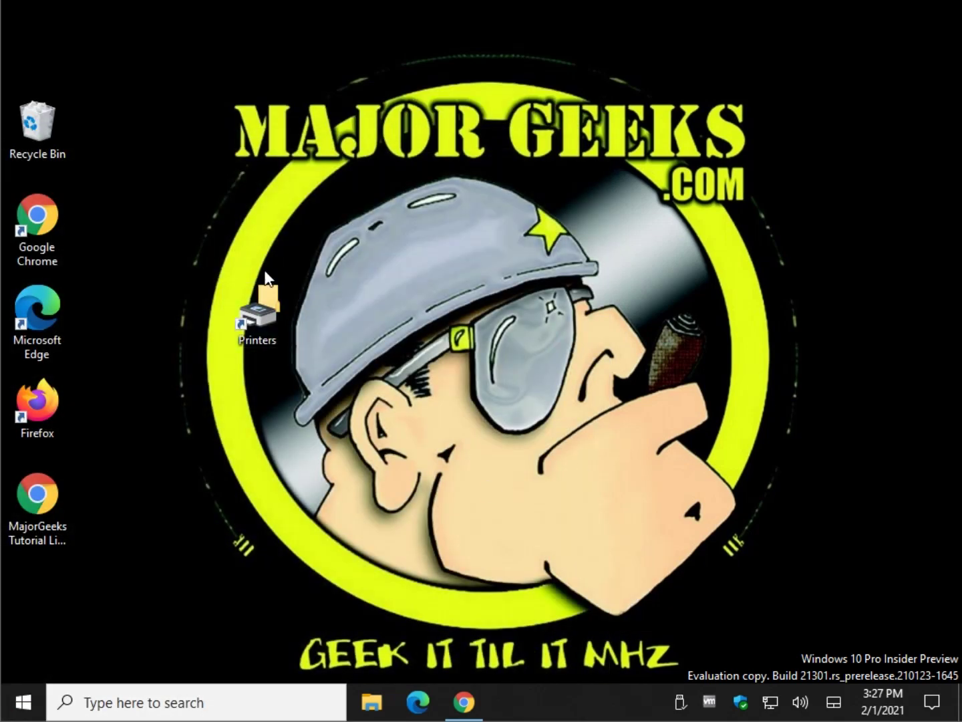
Pin Printers to the taskbar, test and unpin it, then delete the desktop shortcut.
click(265, 321)
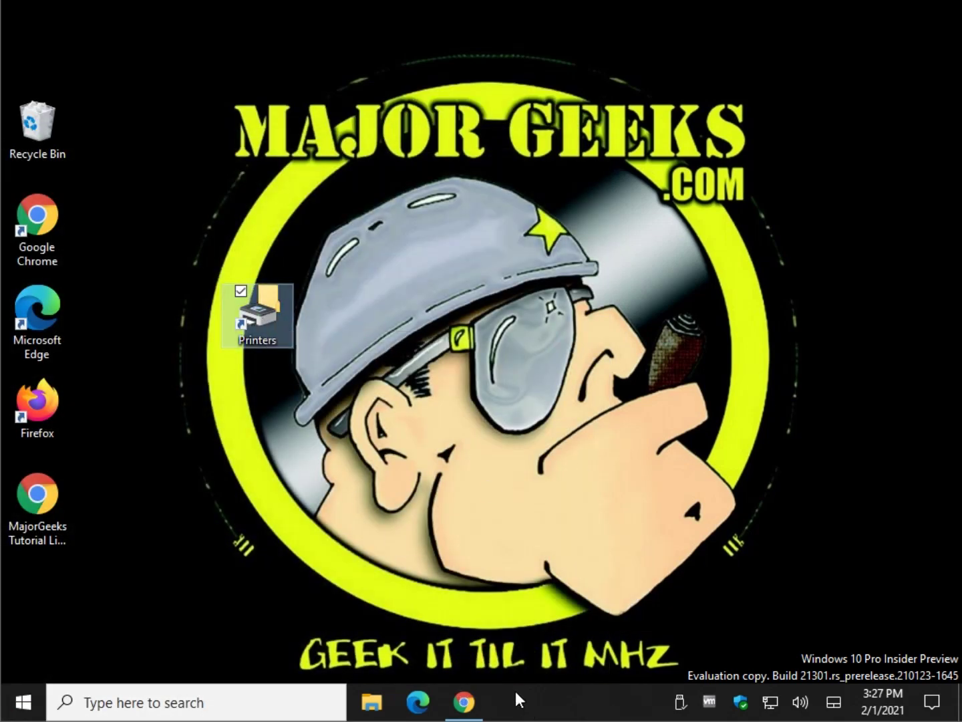
right_click(273, 317)
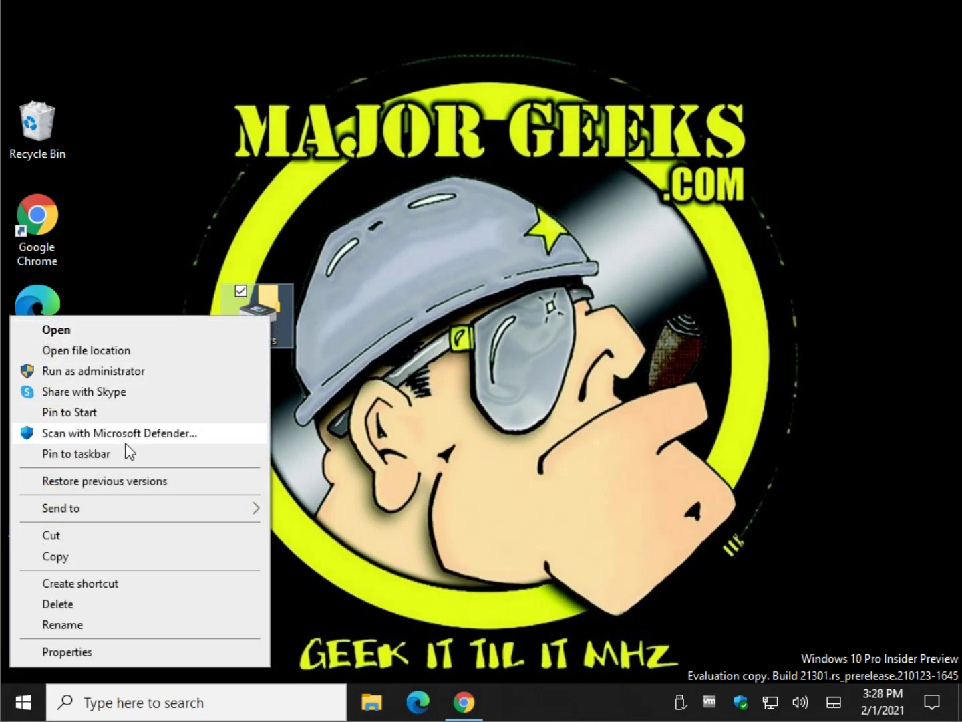
click(118, 453)
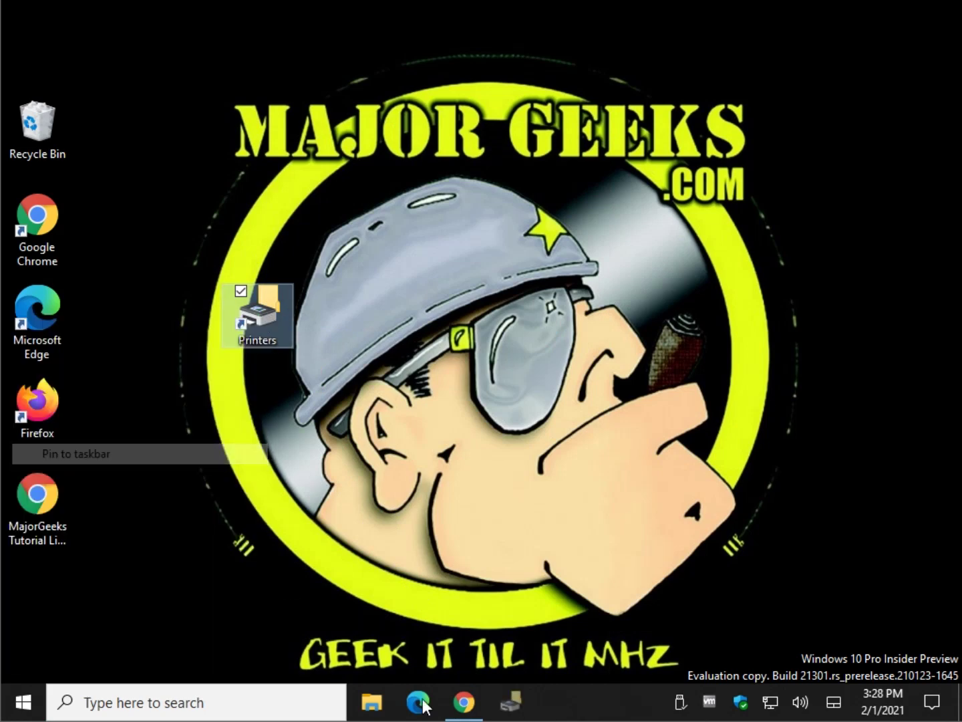
click(514, 706)
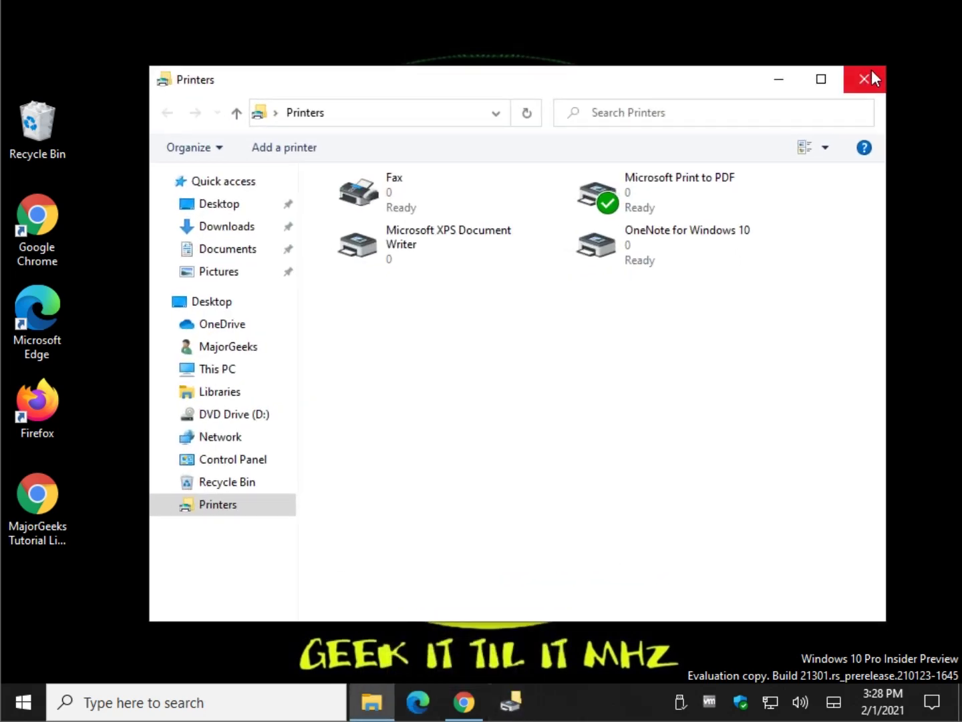
click(868, 81)
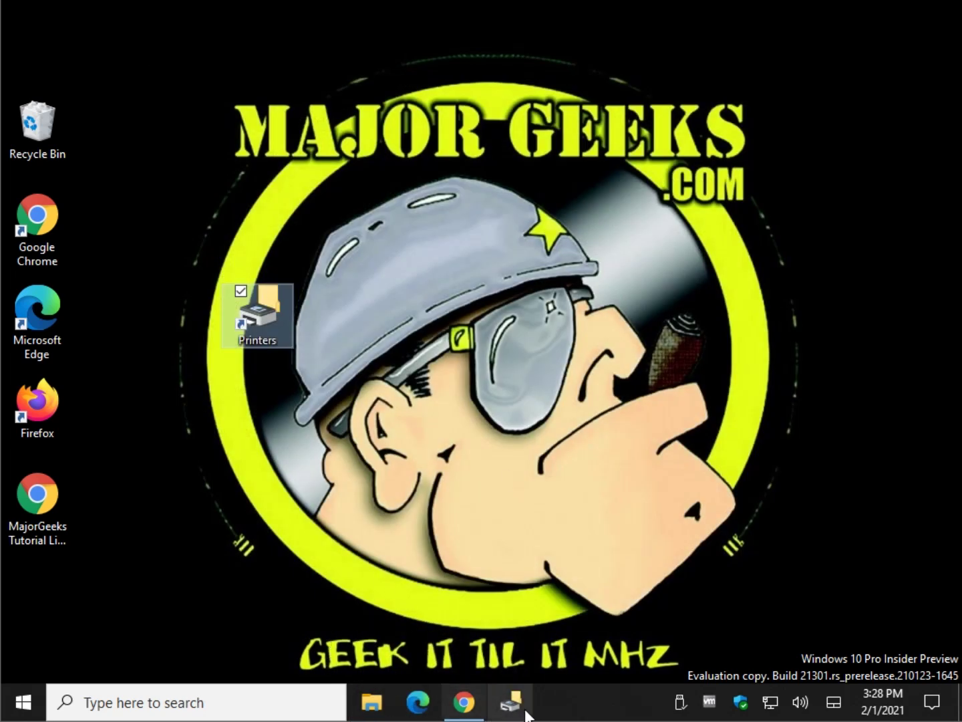
right_click(526, 710)
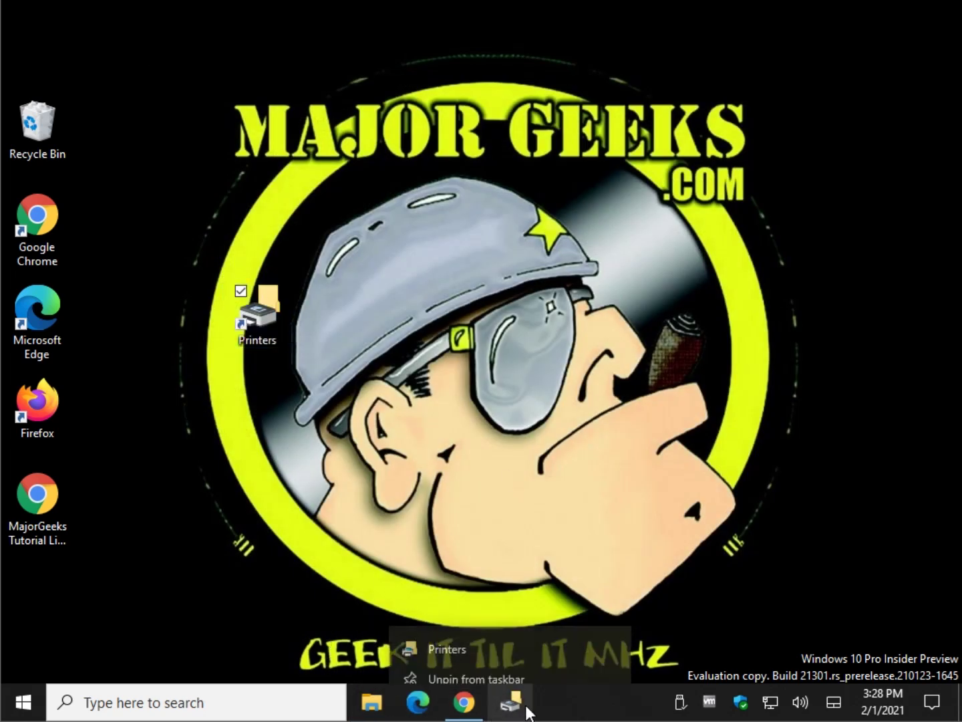
click(487, 666)
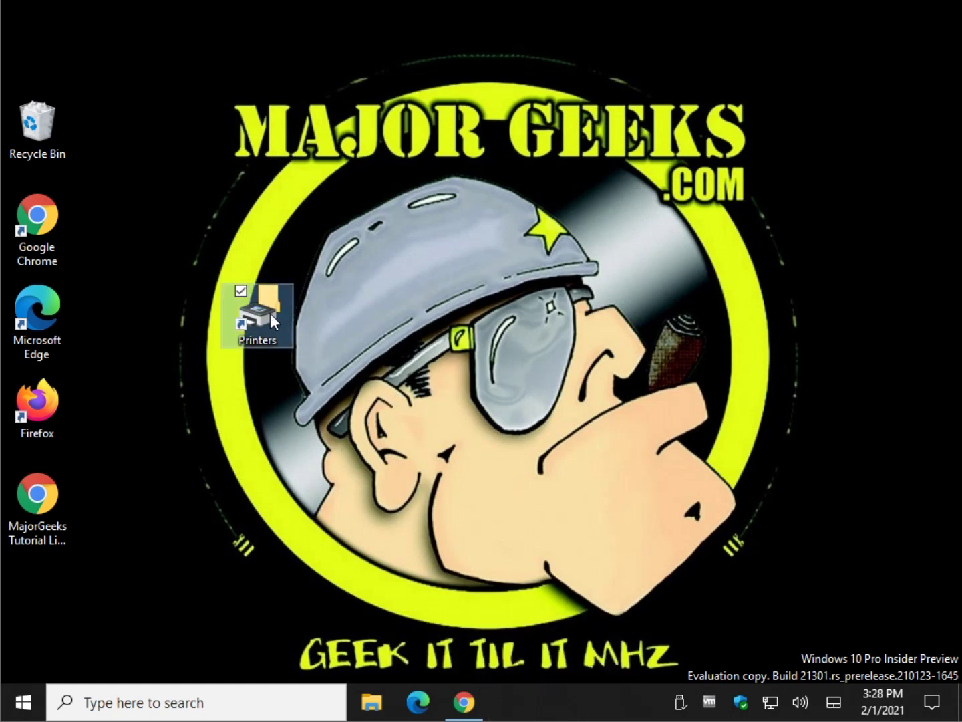
key(Delete)
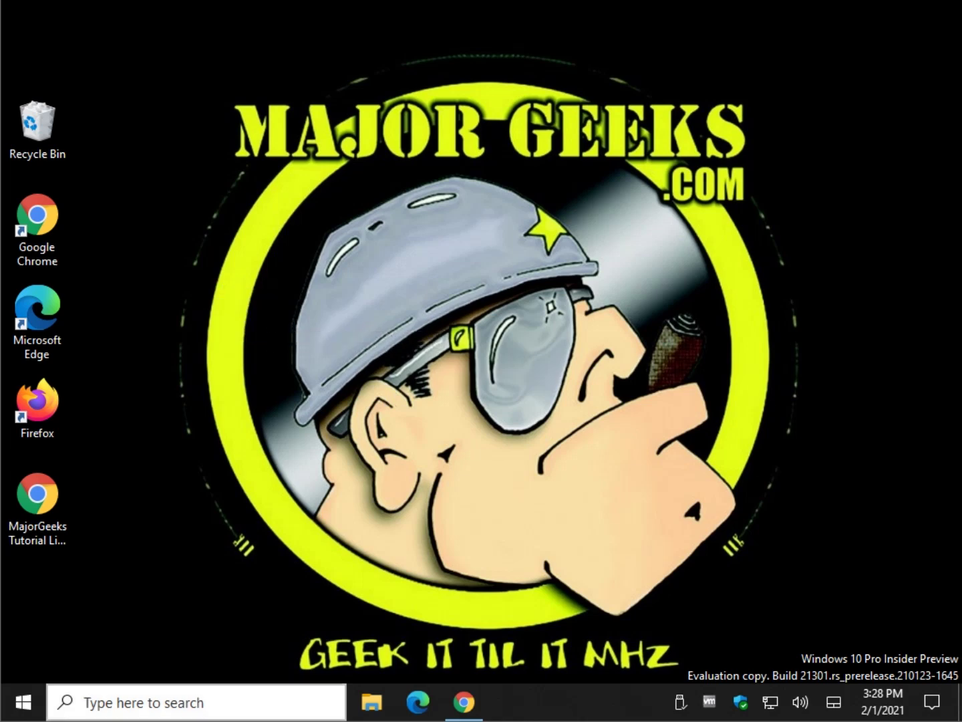
Return to the MajorGeeks article and scroll down to its Create a Shortcut command list.
click(460, 706)
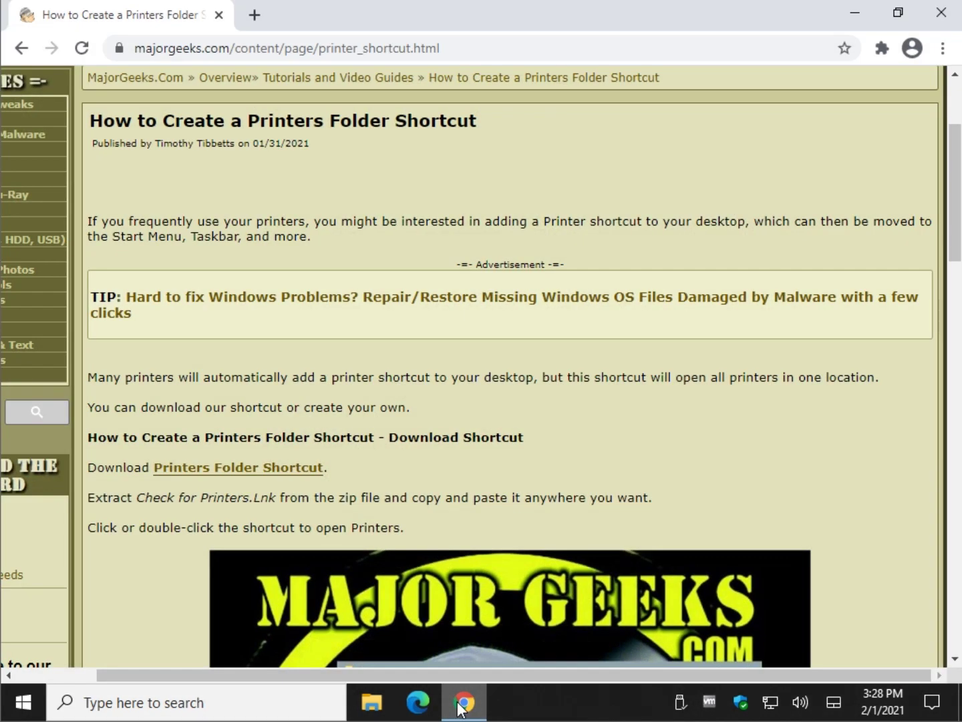
scroll(231, 396, down, 1)
scroll(231, 394, down, 1)
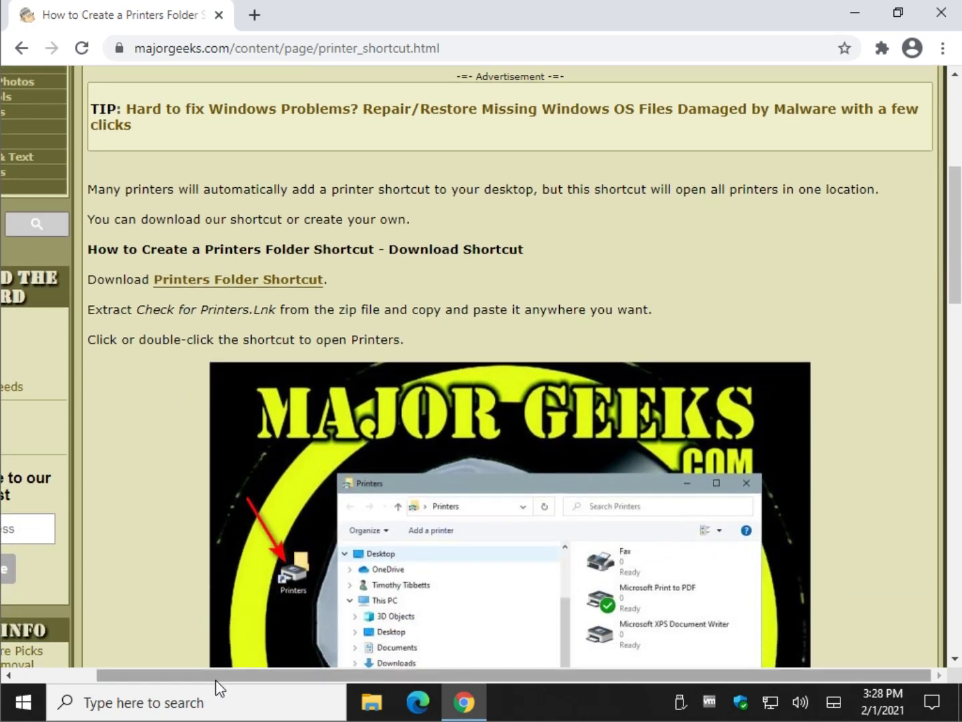
mouse_move(215, 675)
mouse_down()
mouse_move(165, 675)
mouse_move(215, 675)
mouse_up()
scroll(141, 351, down, 8)
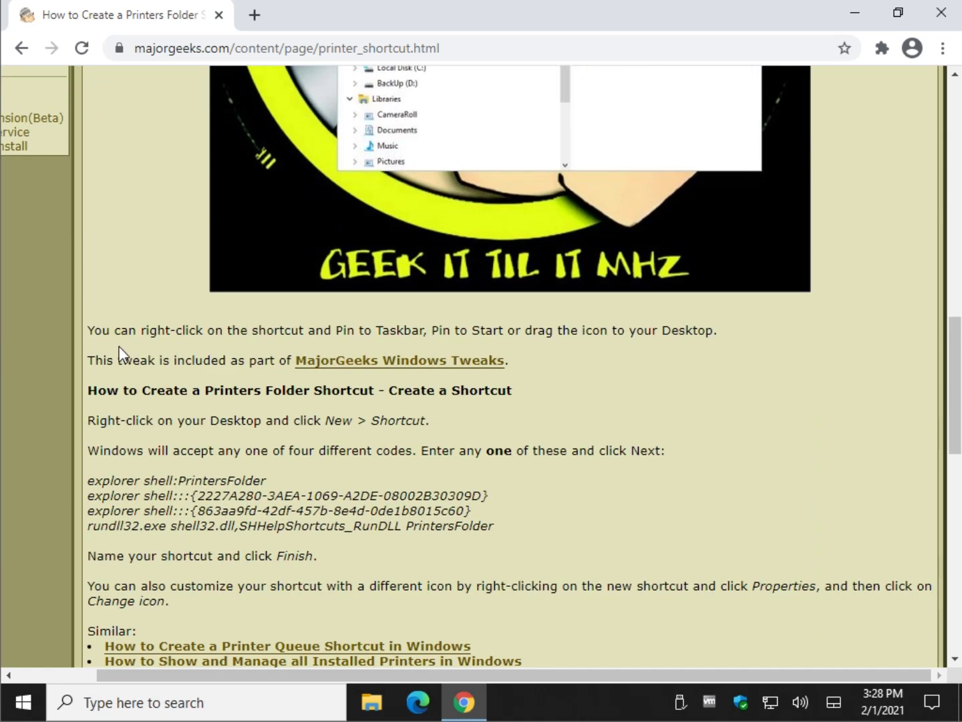
scroll(125, 337, down, 1)
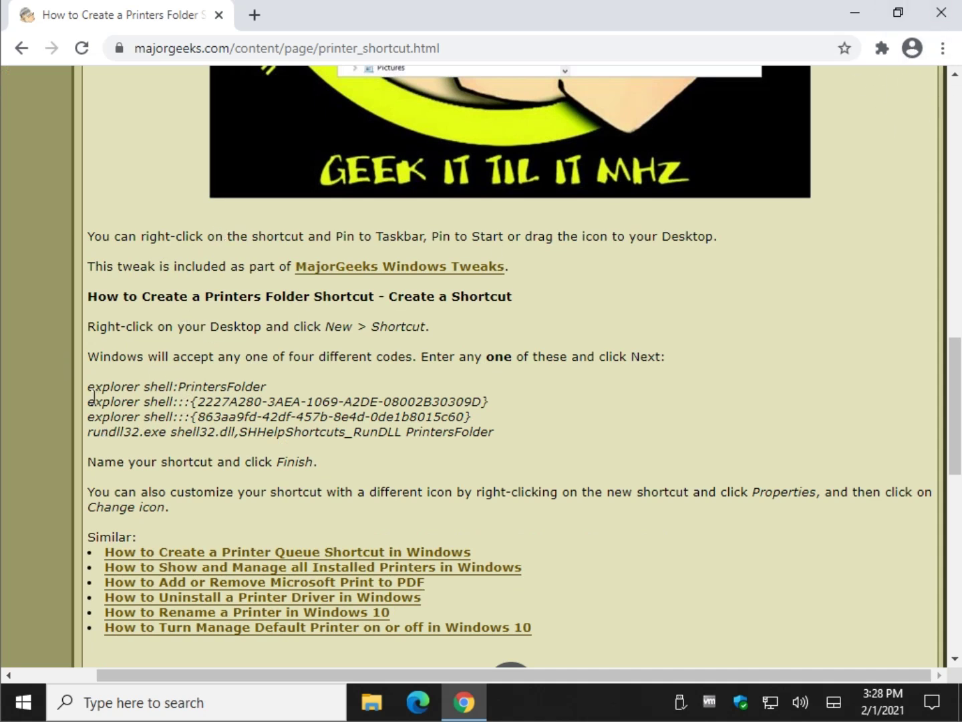
drag(91, 394, 588, 451)
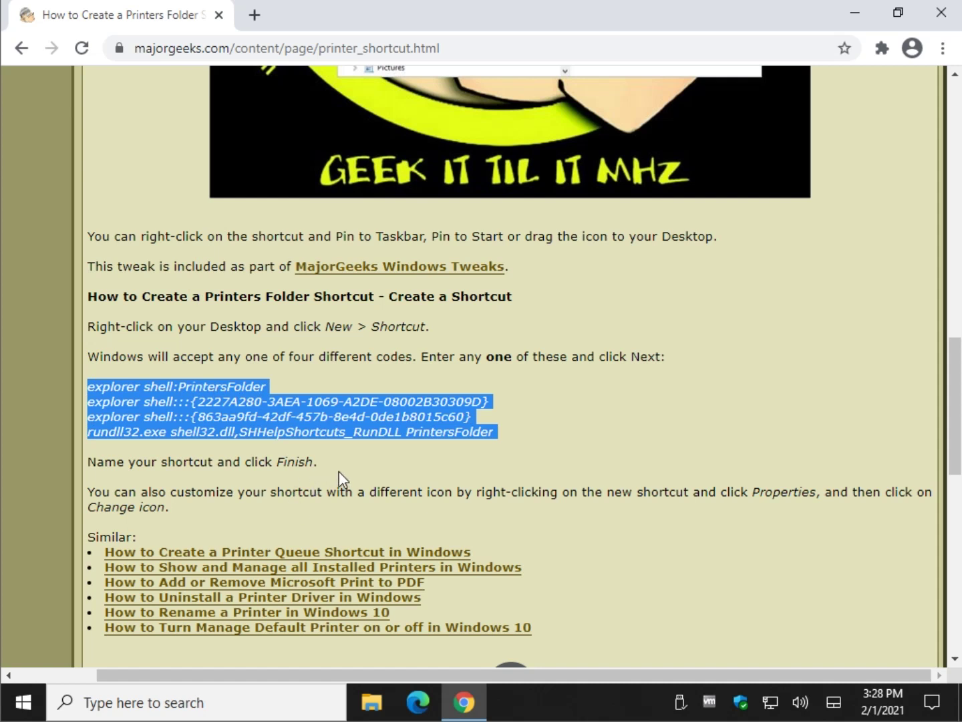
click(354, 453)
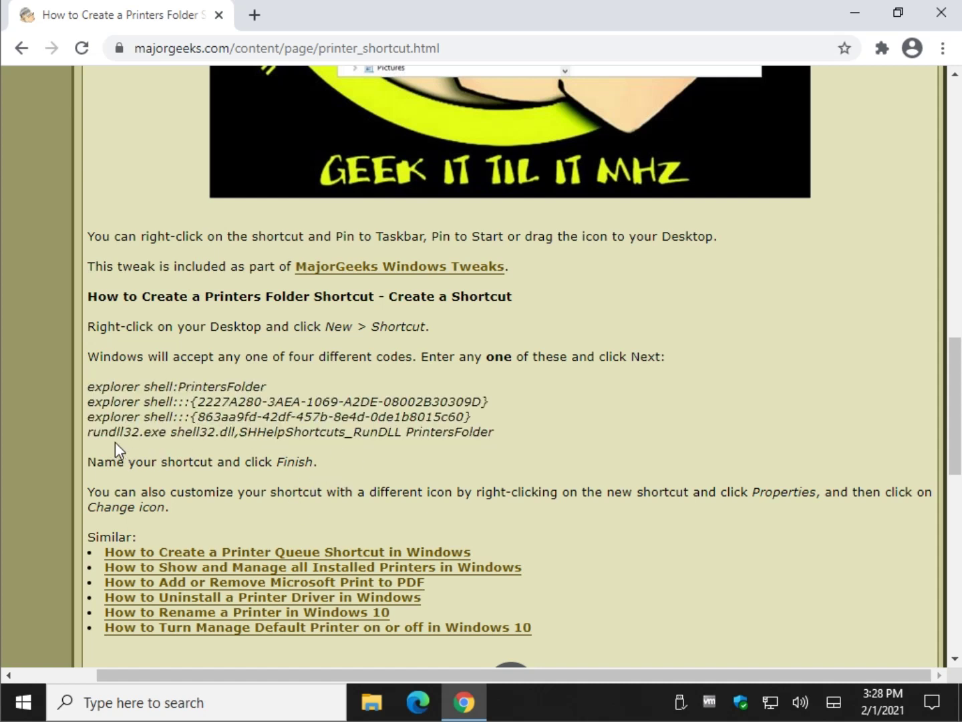
Copy the rundll32.exe shell32.dll,SHHelpShortcuts_RunDLL PrintersFolder command line.
drag(88, 432, 479, 447)
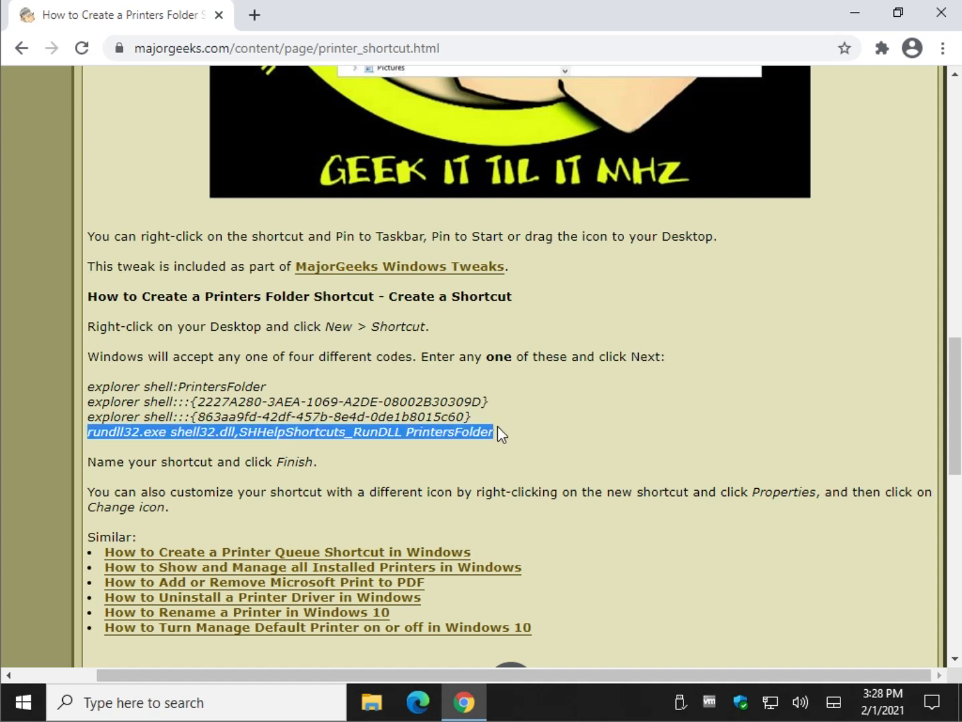
right_click(478, 429)
click(499, 441)
click(153, 388)
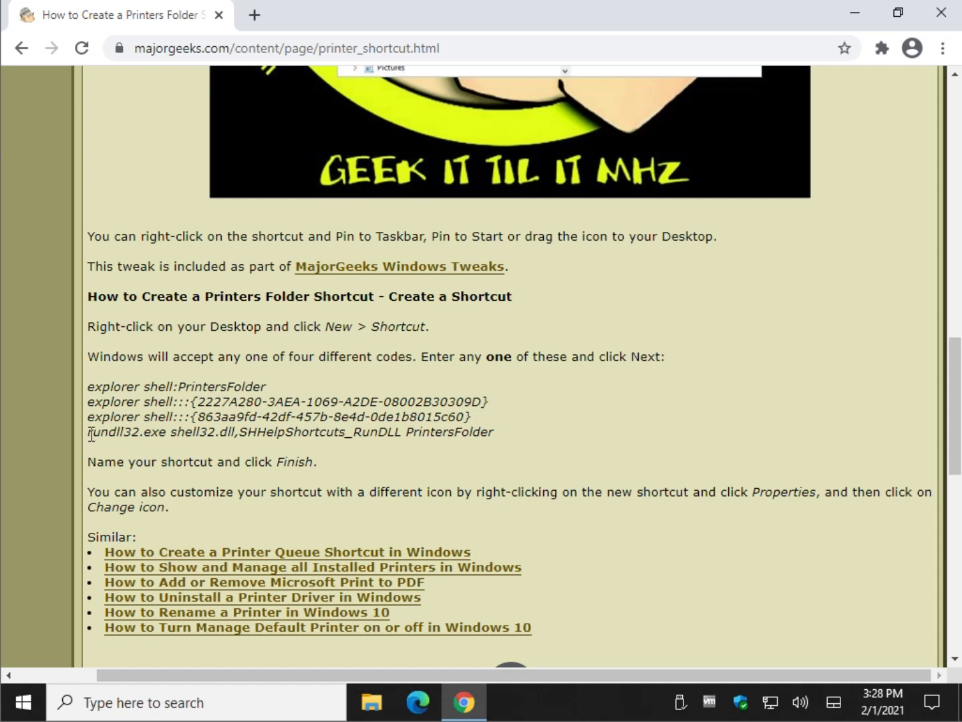
drag(91, 434, 387, 454)
right_click(495, 434)
click(503, 448)
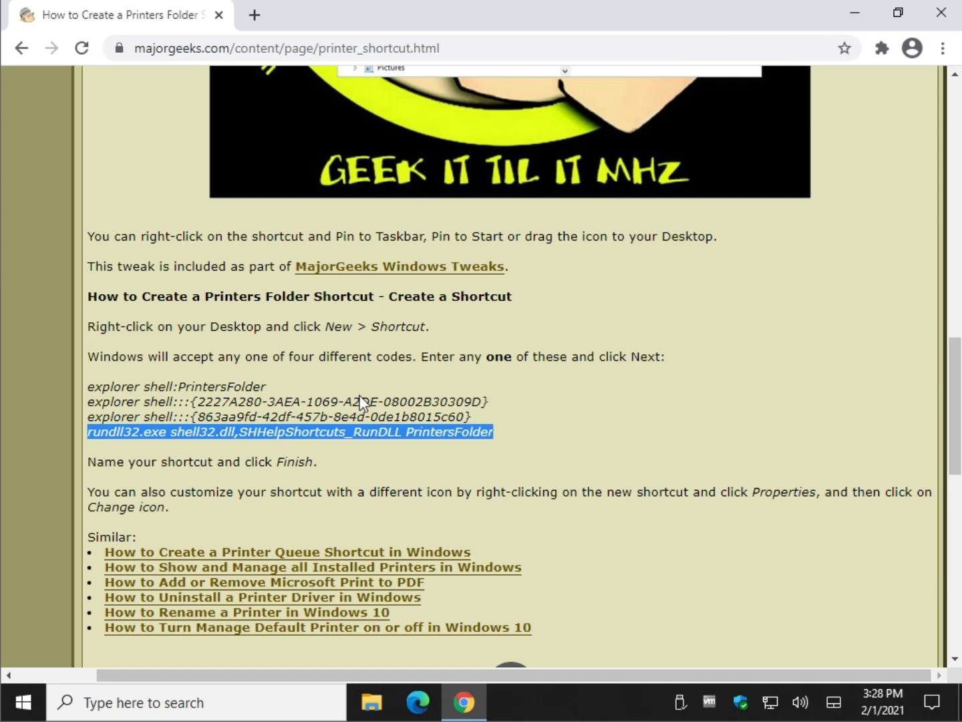
Build a New > Shortcut from the pasted rundll32 PrintersFolder command and name it Printers.
click(855, 18)
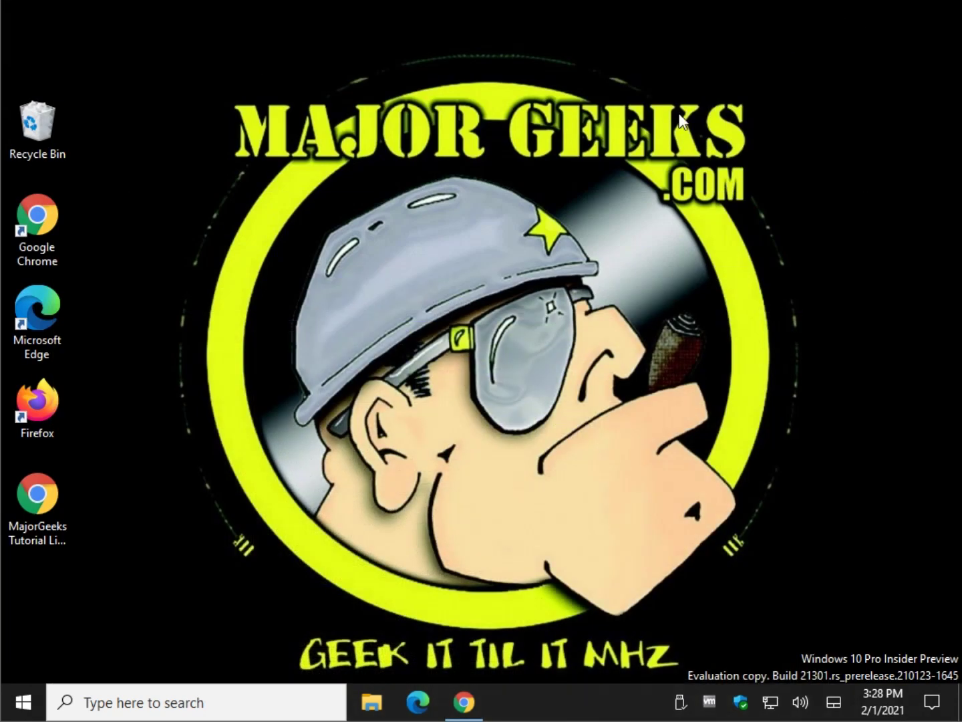
right_click(262, 311)
right_click(350, 222)
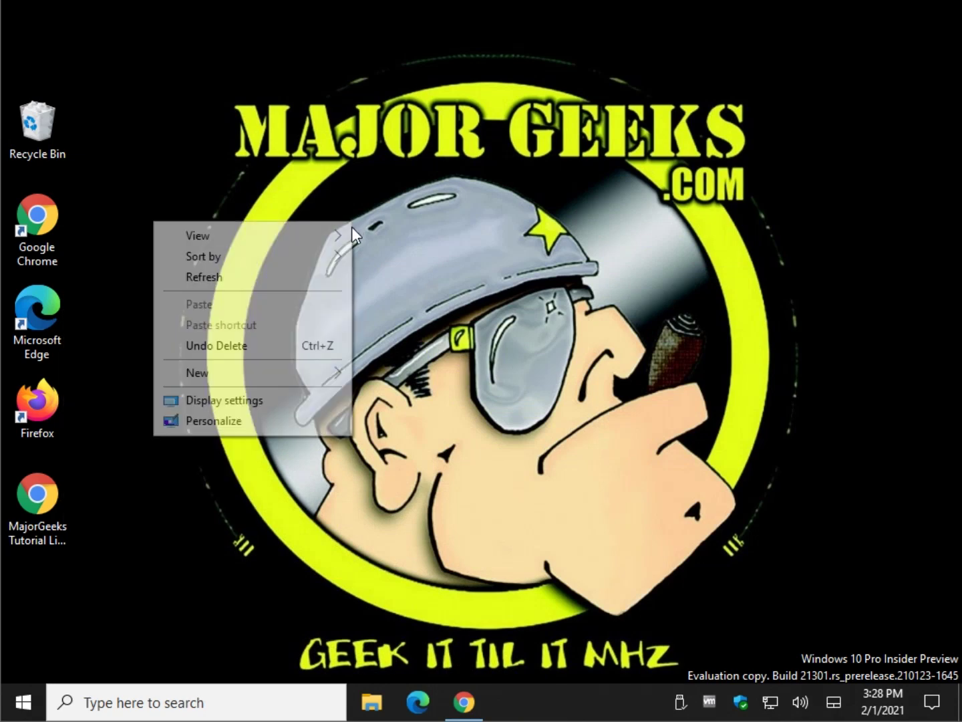
mouse_move(255, 373)
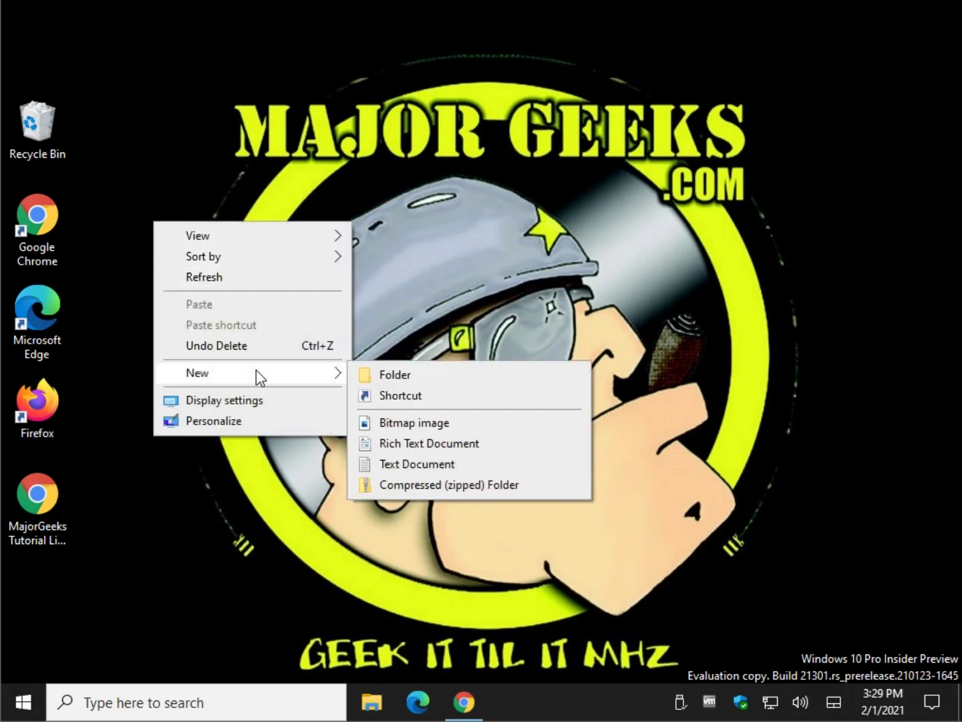
click(411, 395)
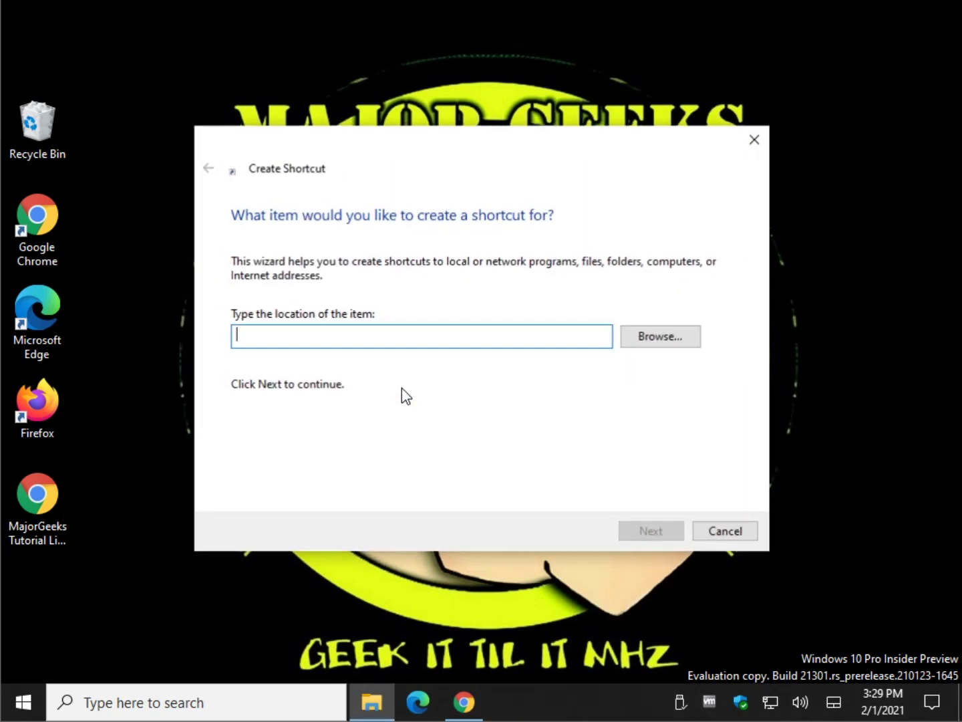
key(ctrl+v)
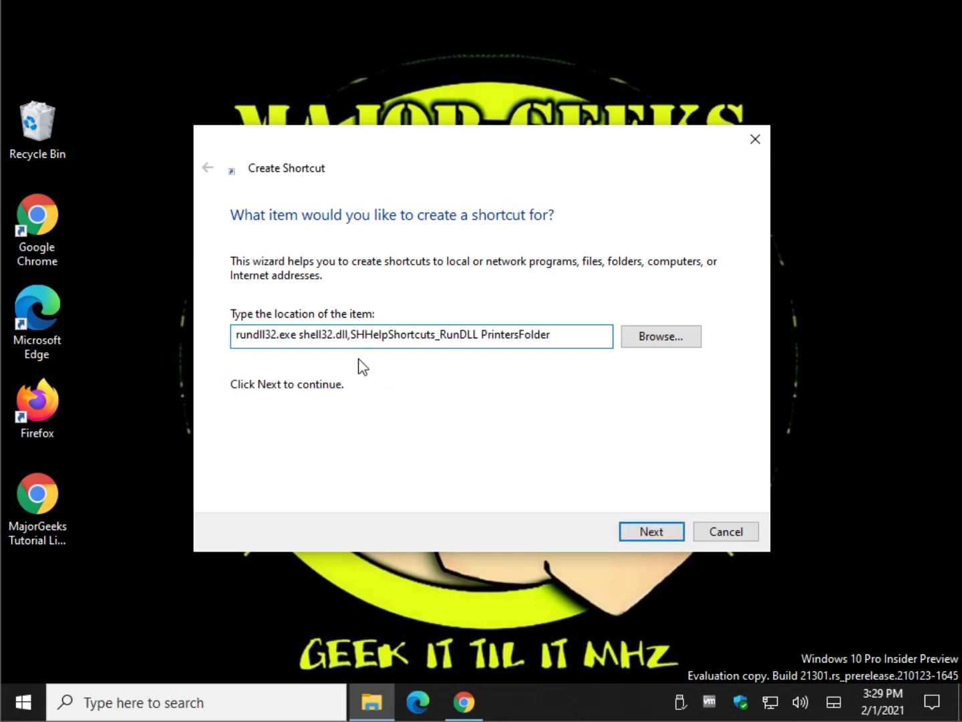
click(652, 532)
text(Printers)
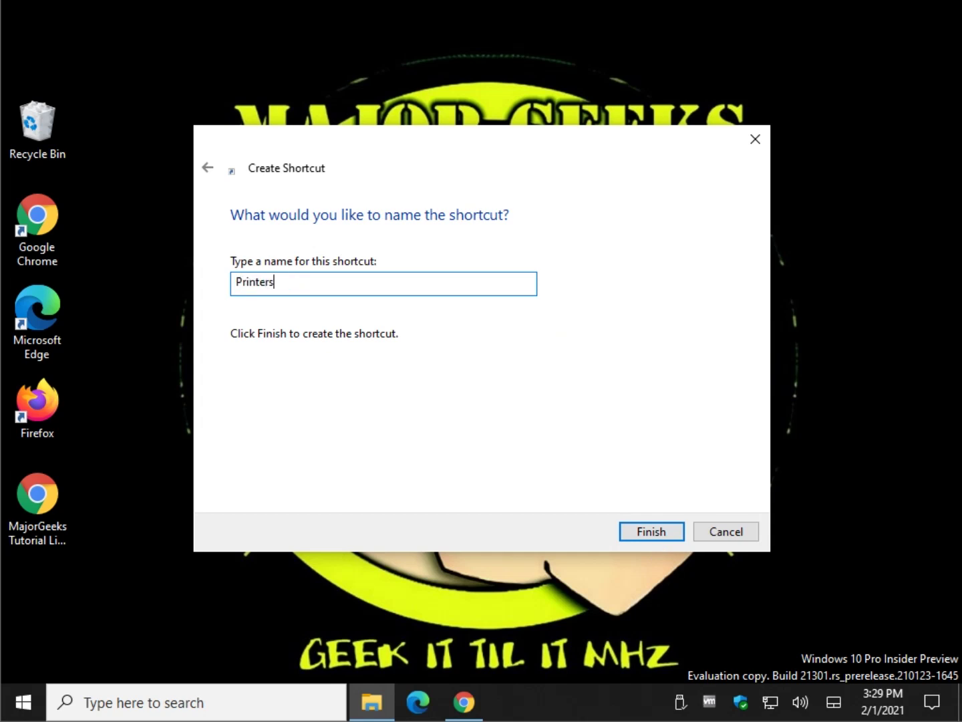
click(658, 539)
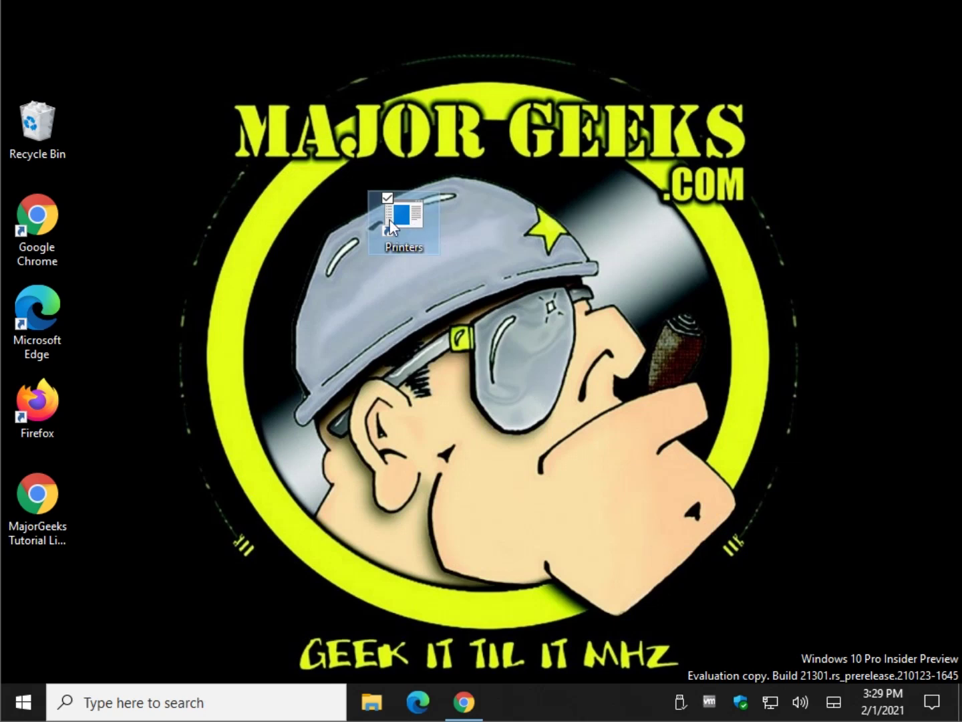
Move the Printers shortcut lower-left on the desktop.
drag(430, 202, 282, 297)
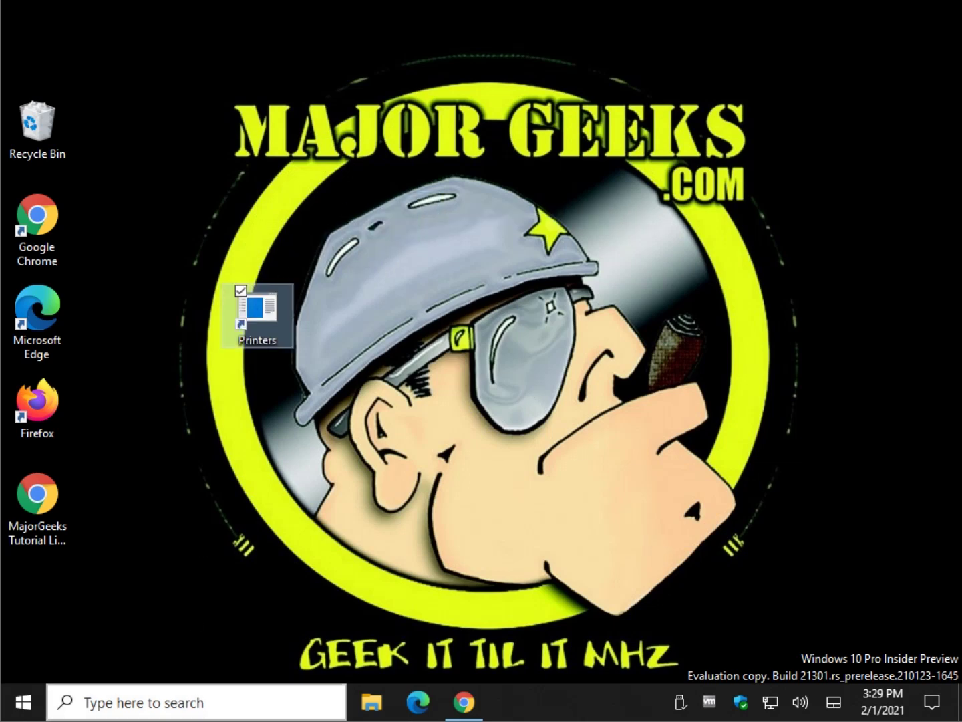
click(463, 702)
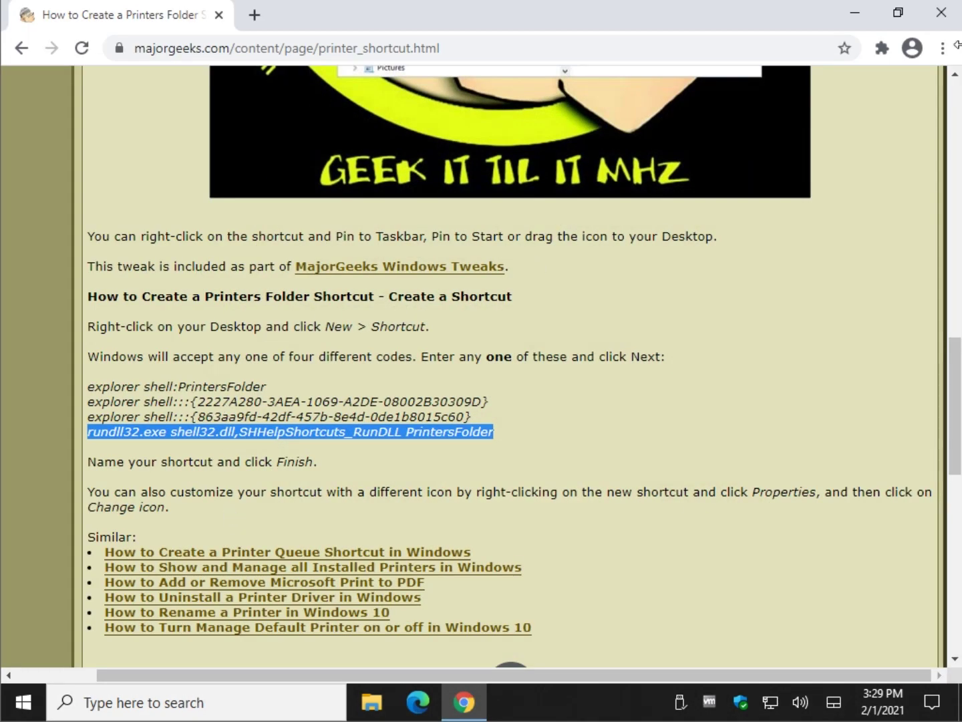
click(855, 14)
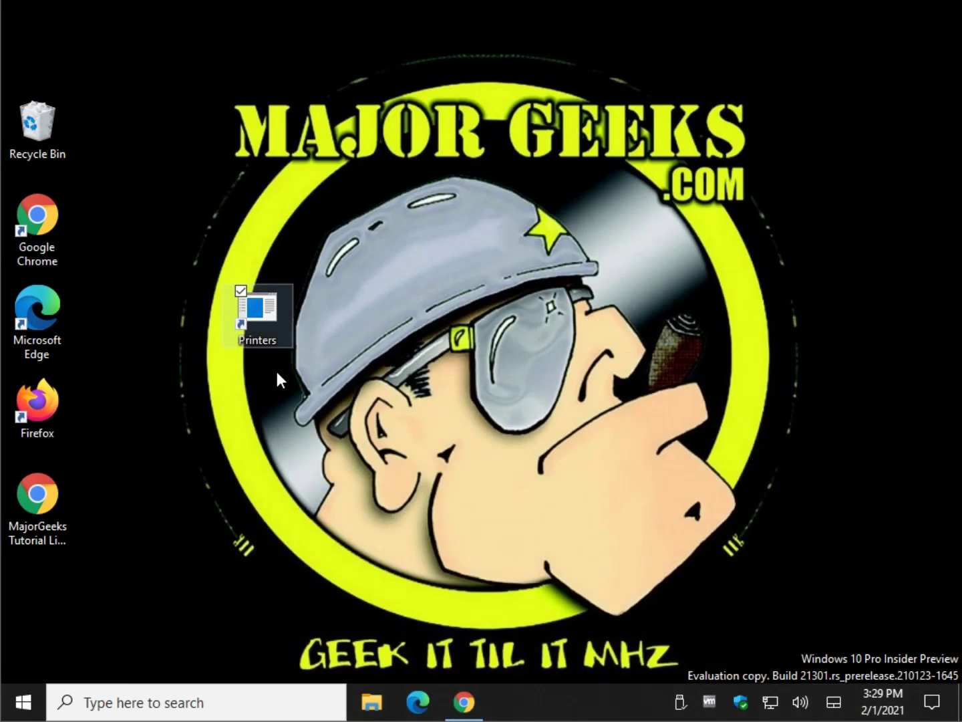
Change the Printers shortcut's icon to the SHELL32 printer icon and apply it.
right_click(259, 313)
click(143, 657)
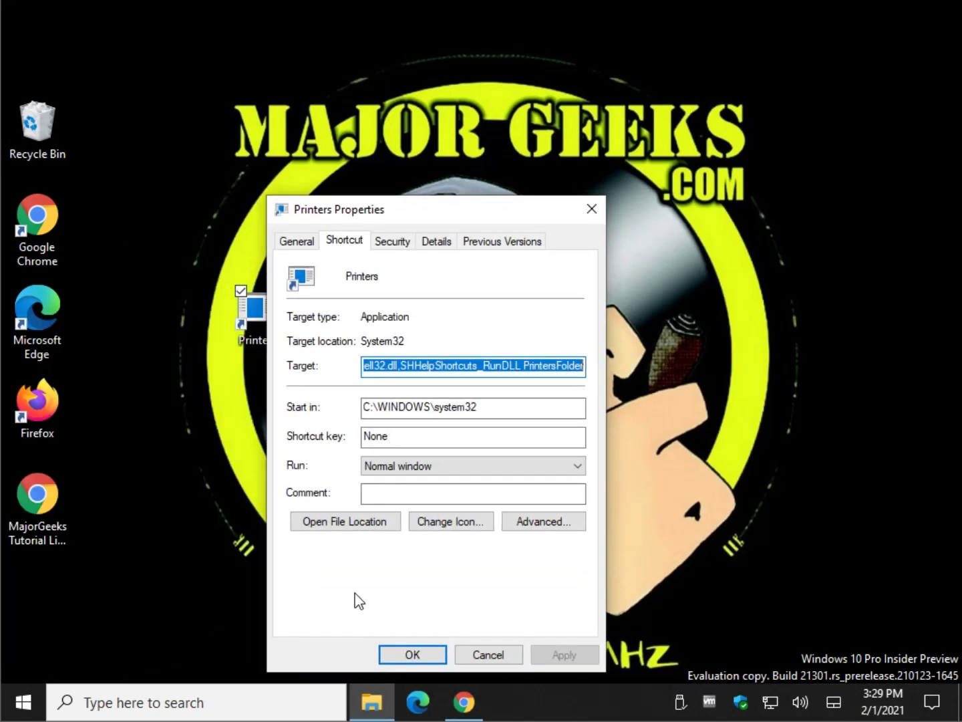
click(458, 527)
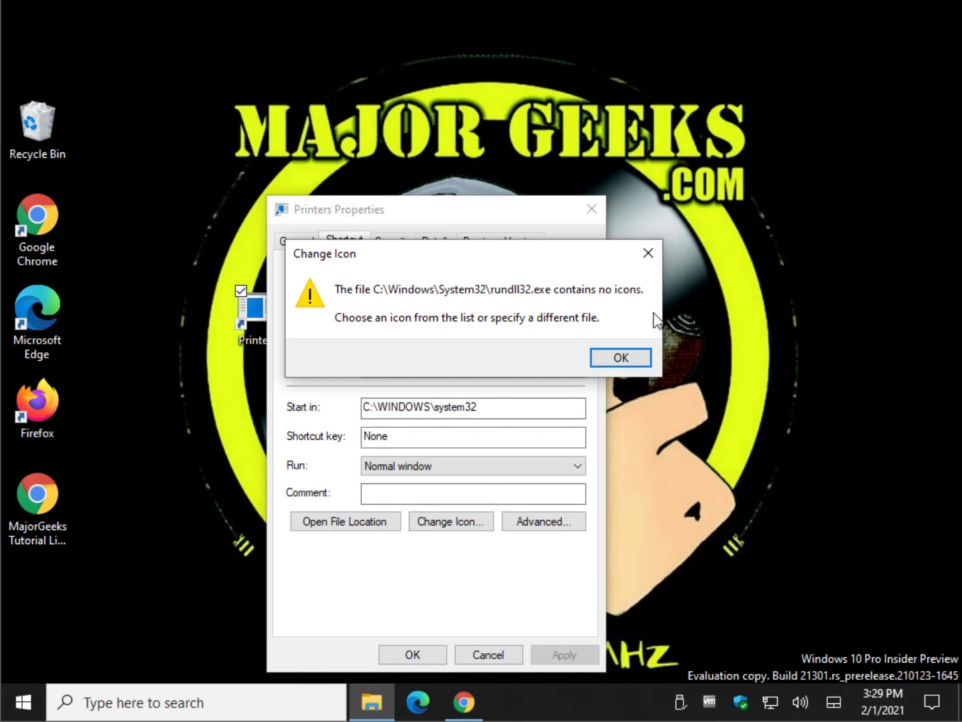
click(605, 354)
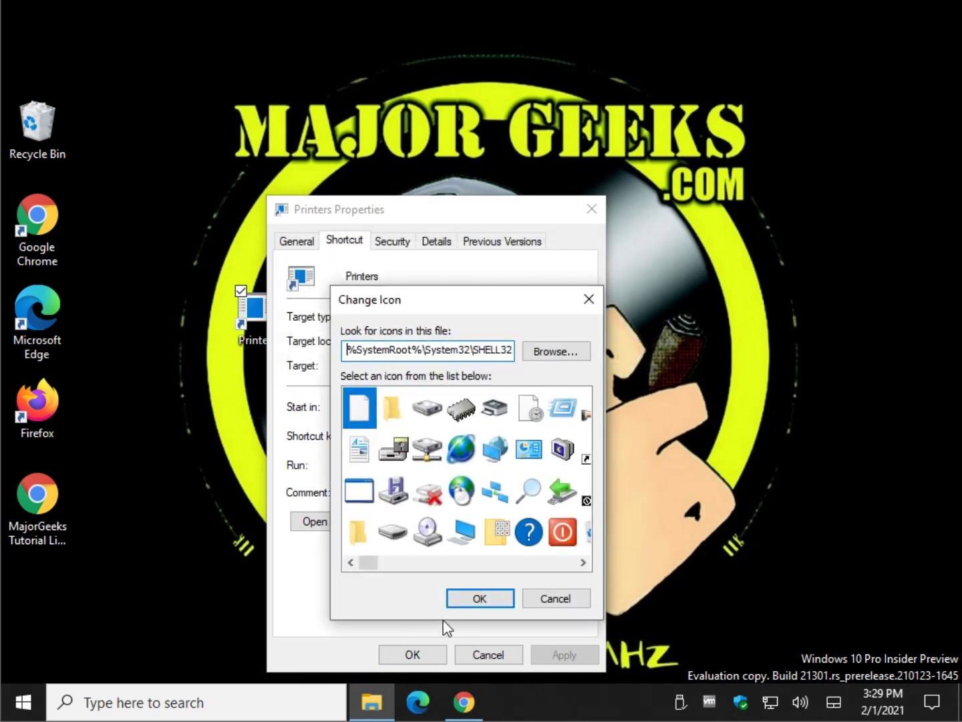
drag(371, 565, 467, 569)
click(485, 548)
click(480, 598)
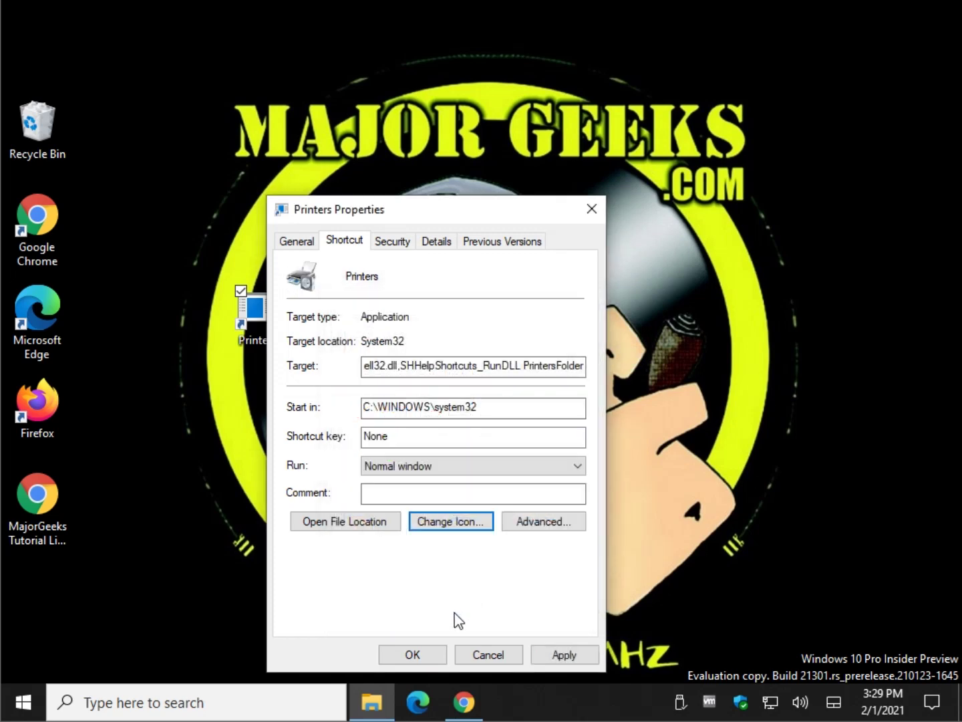
click(543, 656)
Close the properties and repeatedly open Printers to confirm it lists Fax and Microsoft Print to PDF.
click(400, 655)
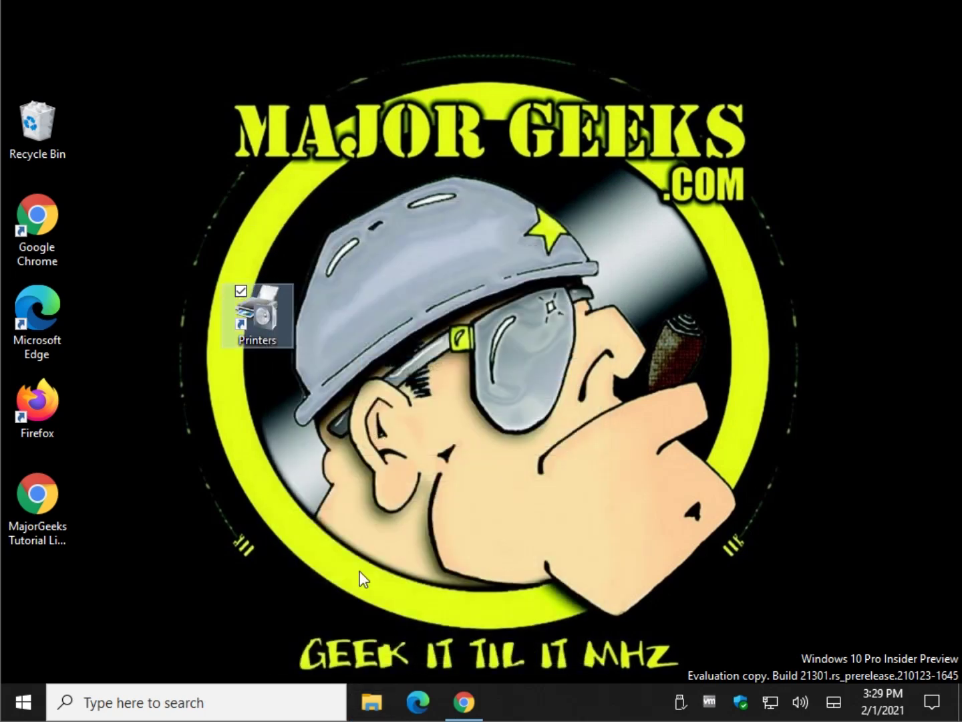
double_click(269, 327)
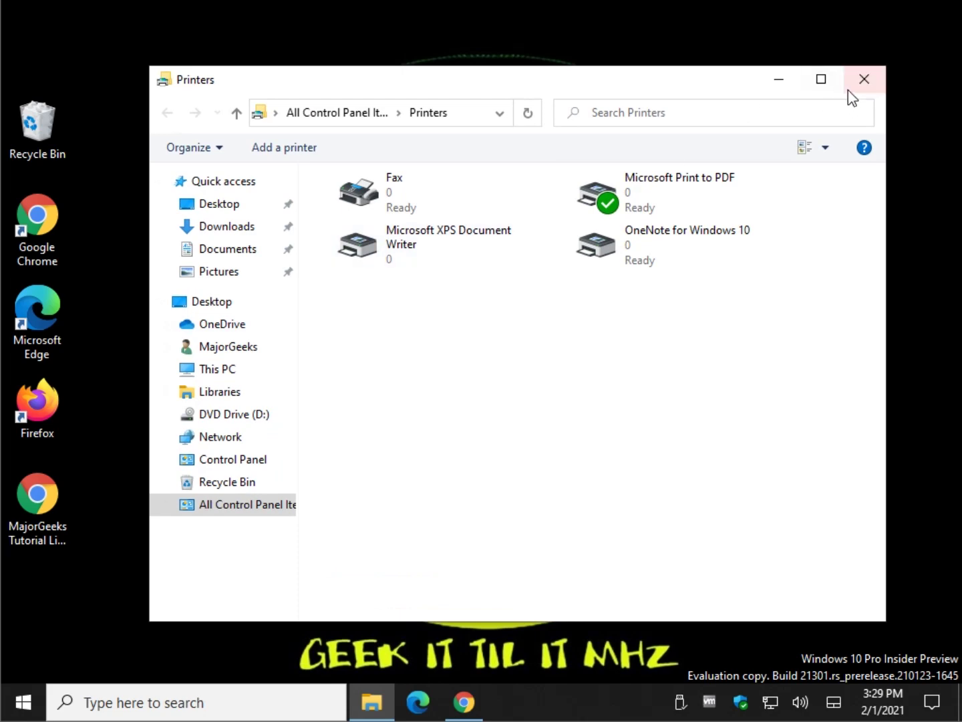
click(863, 79)
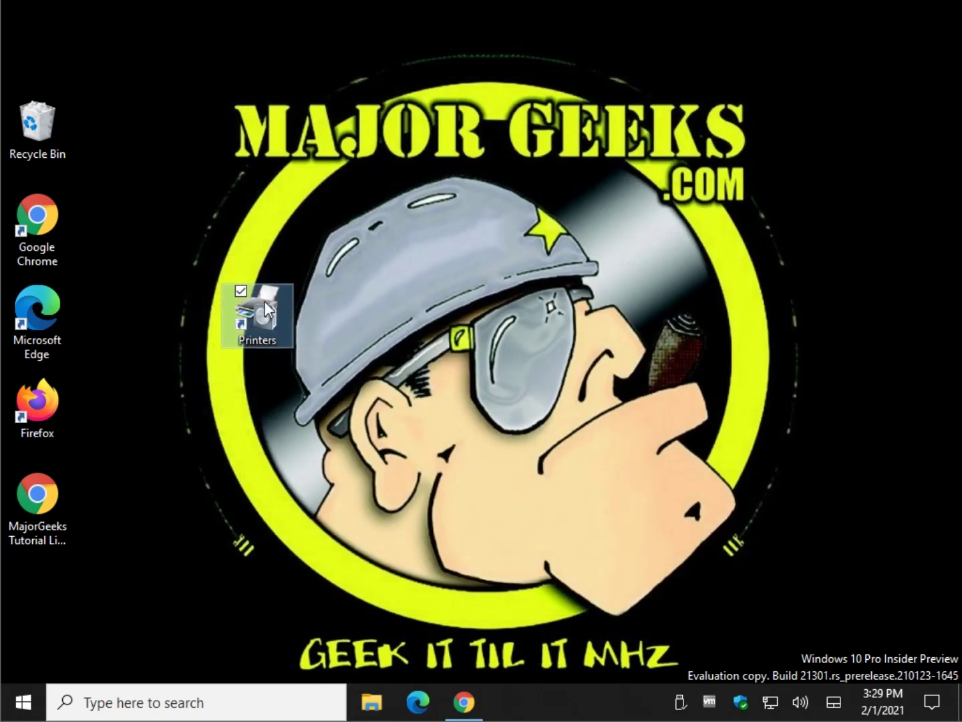
right_click(269, 313)
key(Return)
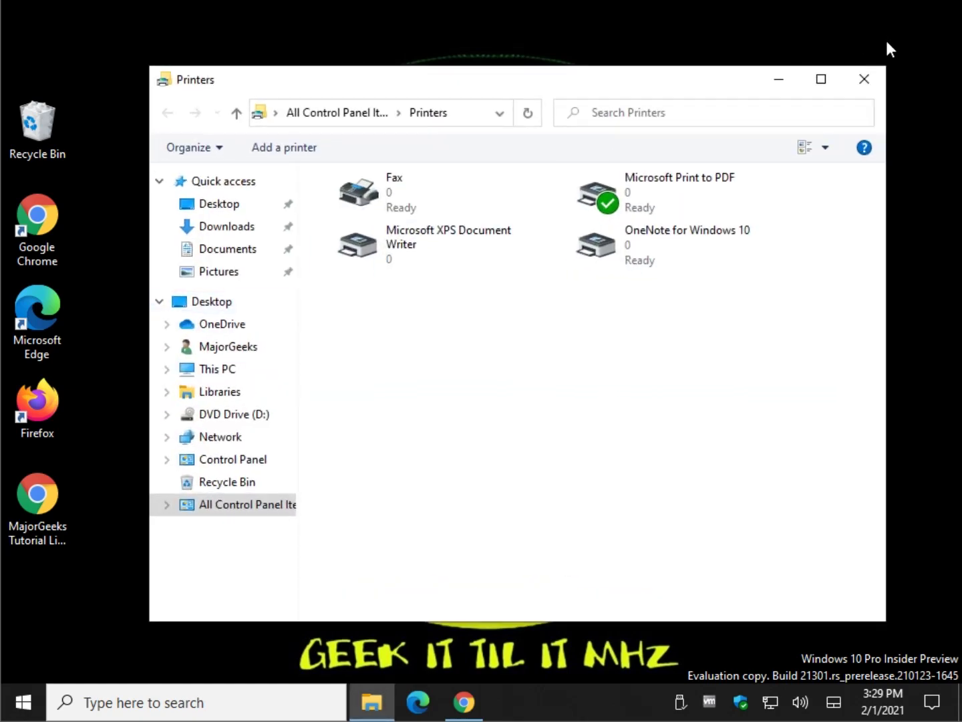
click(863, 80)
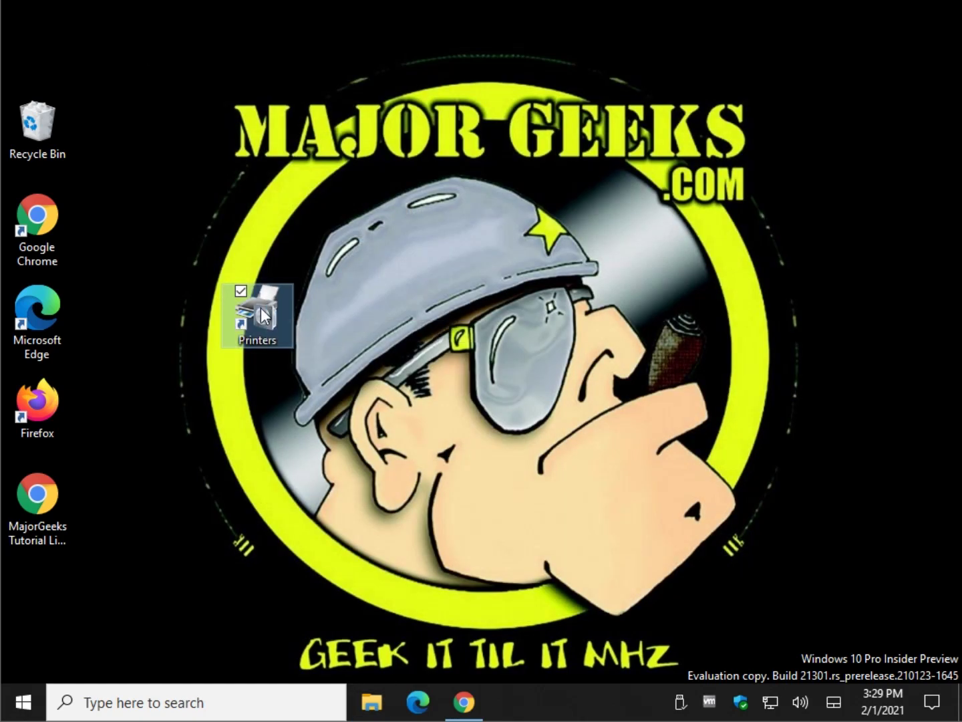
double_click(266, 314)
click(871, 86)
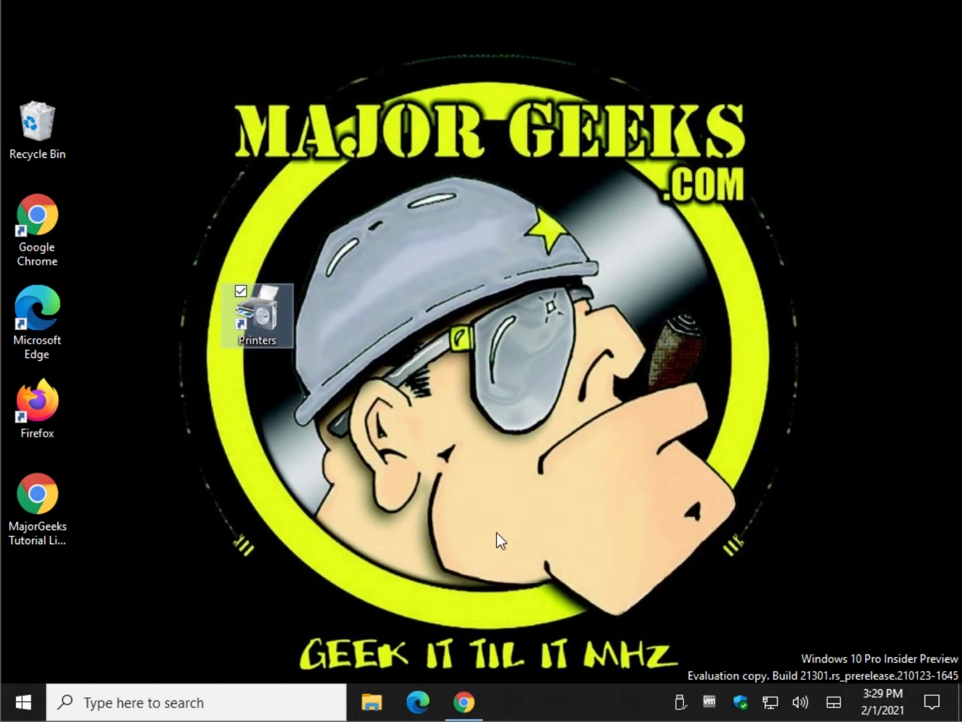
right_click(262, 298)
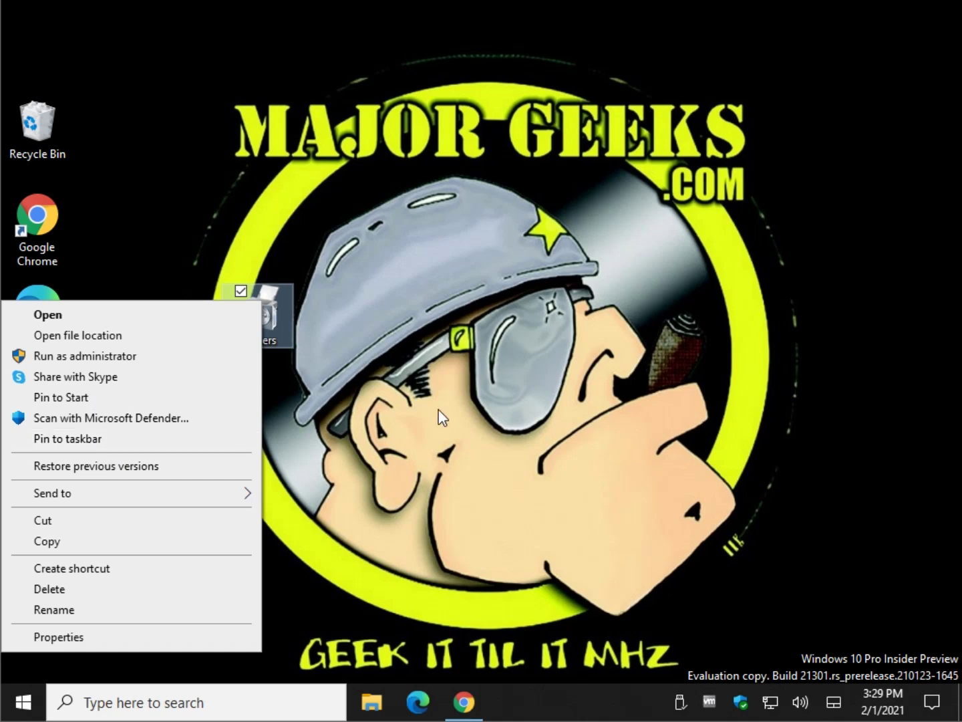
click(325, 402)
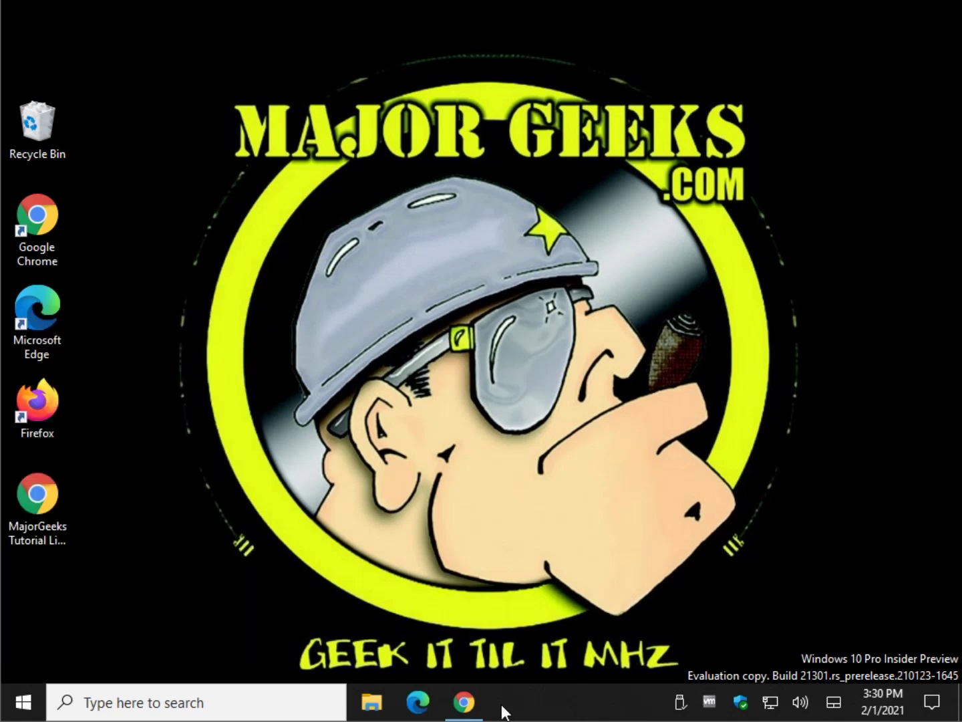
Return to the MajorGeeks article in Chrome and scroll back to its title and introduction.
click(465, 701)
scroll(374, 328, up, 5)
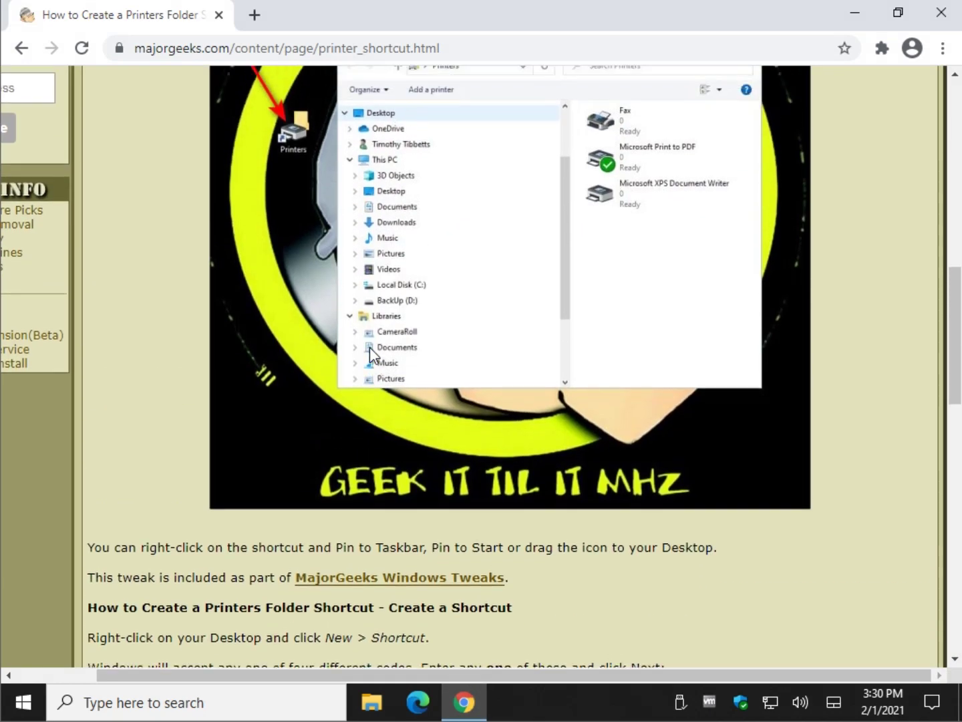
scroll(370, 346, up, 10)
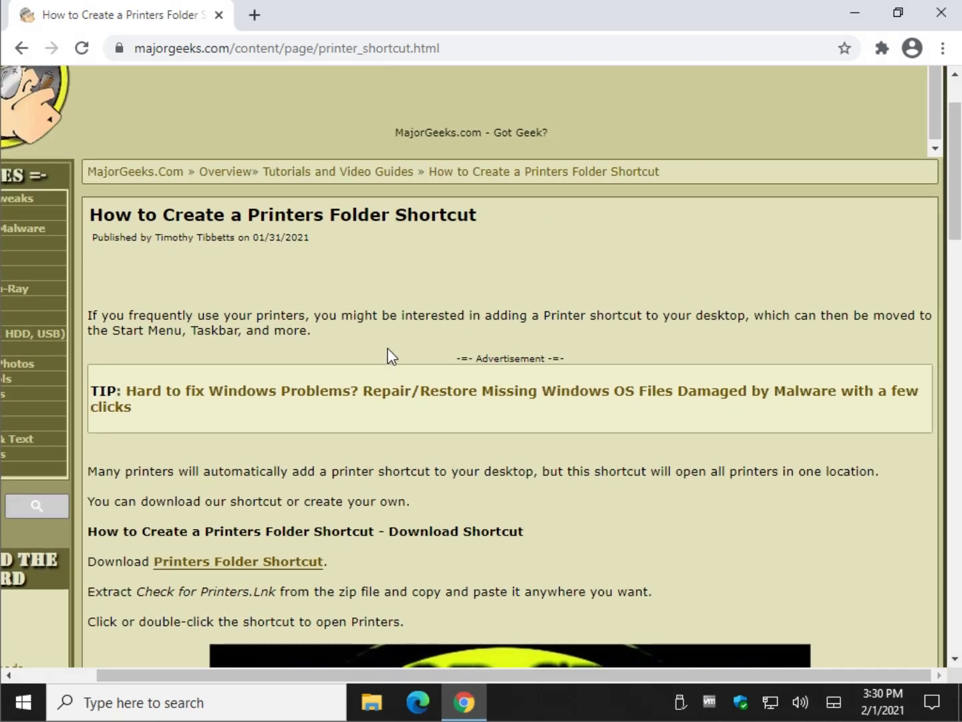
scroll(387, 345, up, 2)
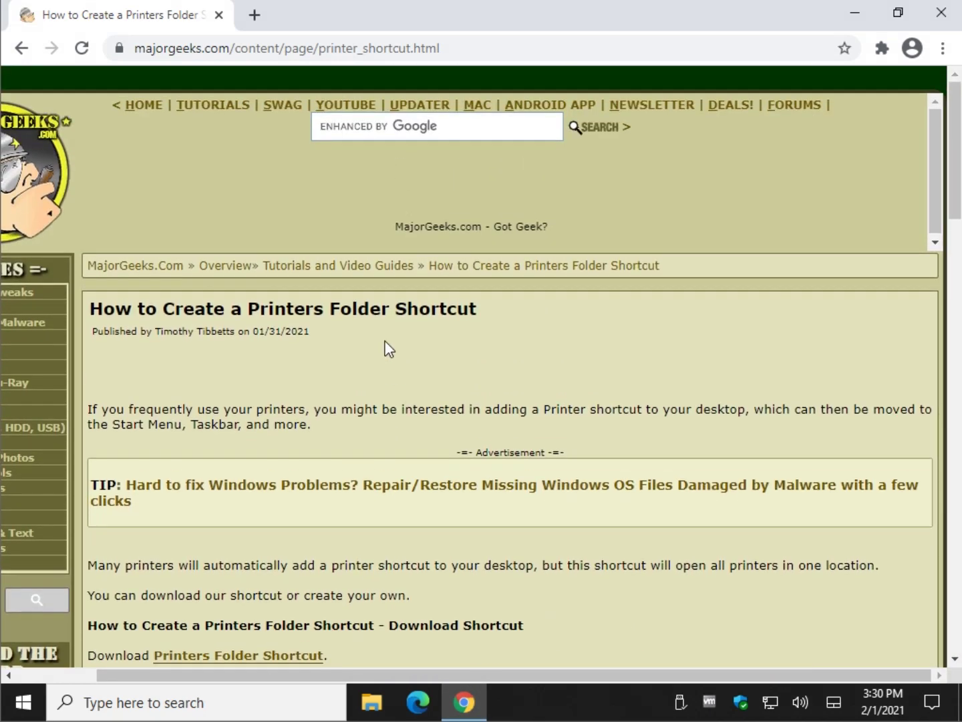